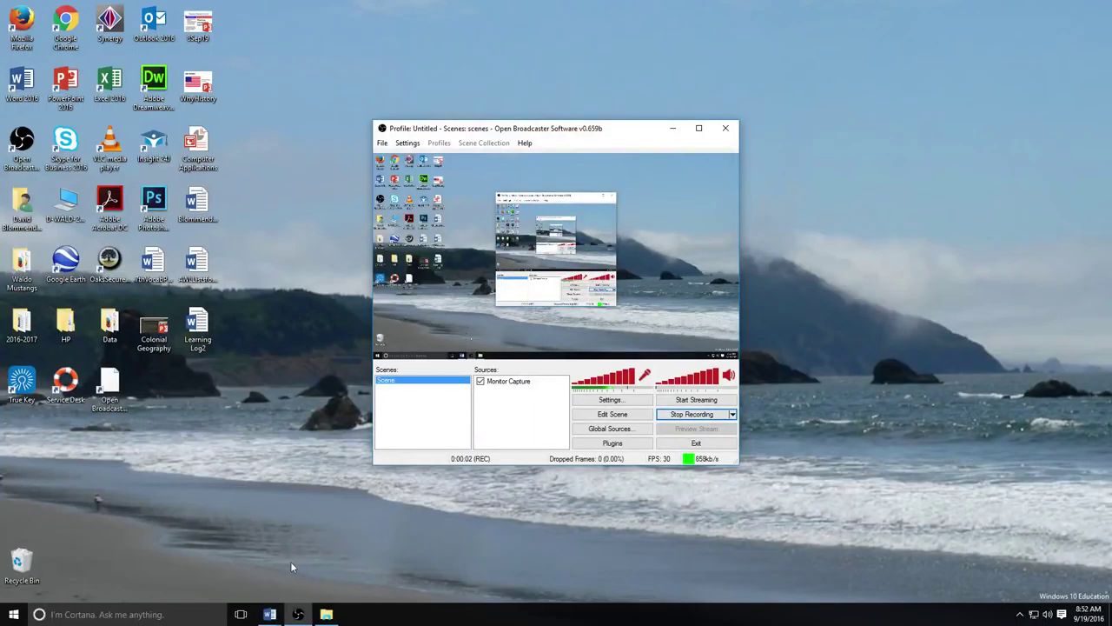
Bring Word's start screen to the front from the Document1 taskbar preview
{"action": "mouse_move", "coordinate": [270, 615]}
{"action": "left_click", "coordinate": [327, 592]}
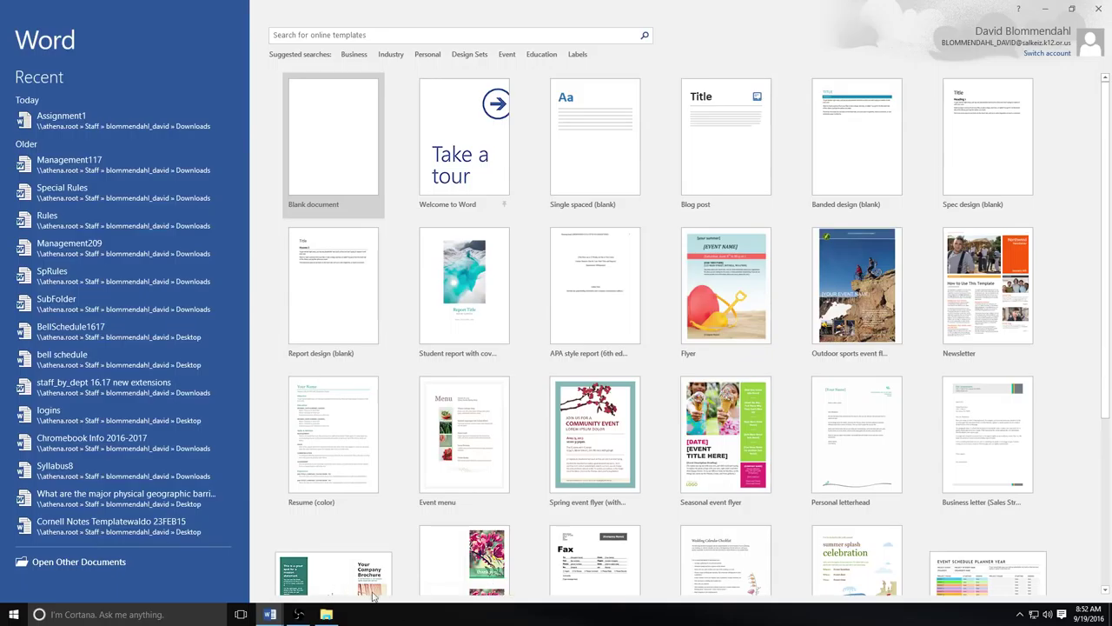
{"action": "scroll", "coordinate": [561, 311], "scroll_direction": "down", "scroll_amount": 2}
{"action": "scroll", "coordinate": [560, 311], "scroll_direction": "down", "scroll_amount": 5}
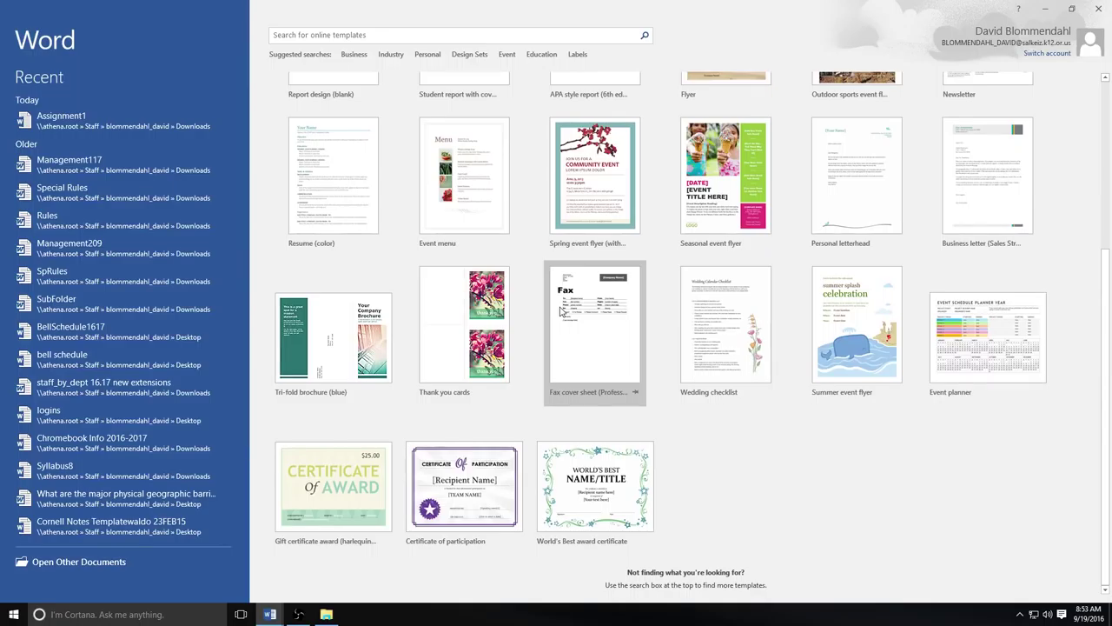
{"action": "scroll", "coordinate": [560, 311], "scroll_direction": "up", "scroll_amount": 6}
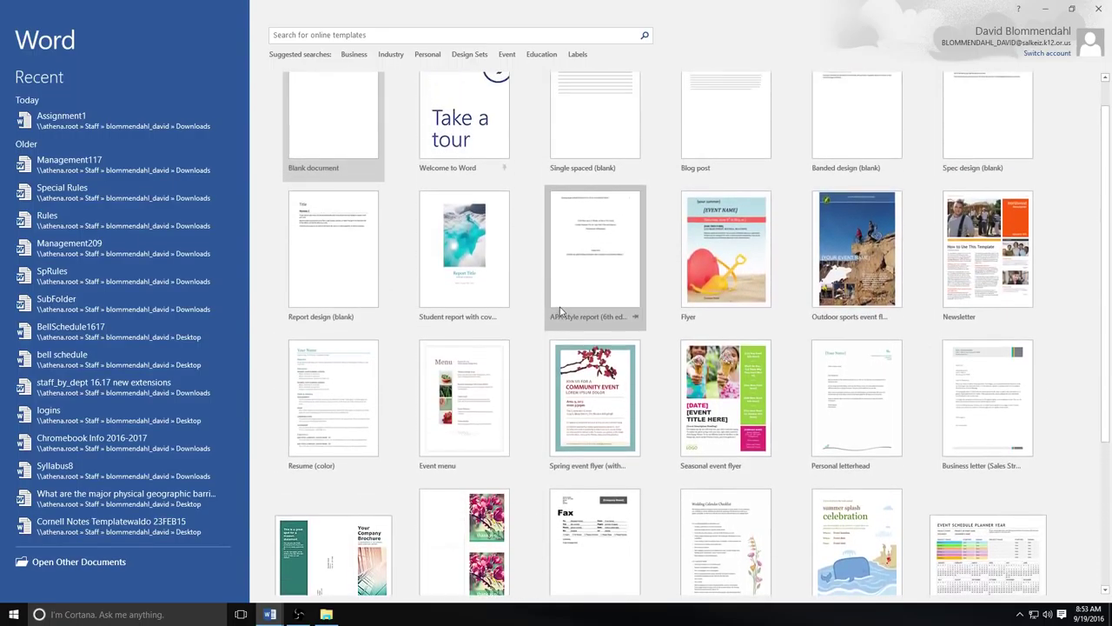
{"action": "scroll", "coordinate": [560, 311], "scroll_direction": "up", "scroll_amount": 1}
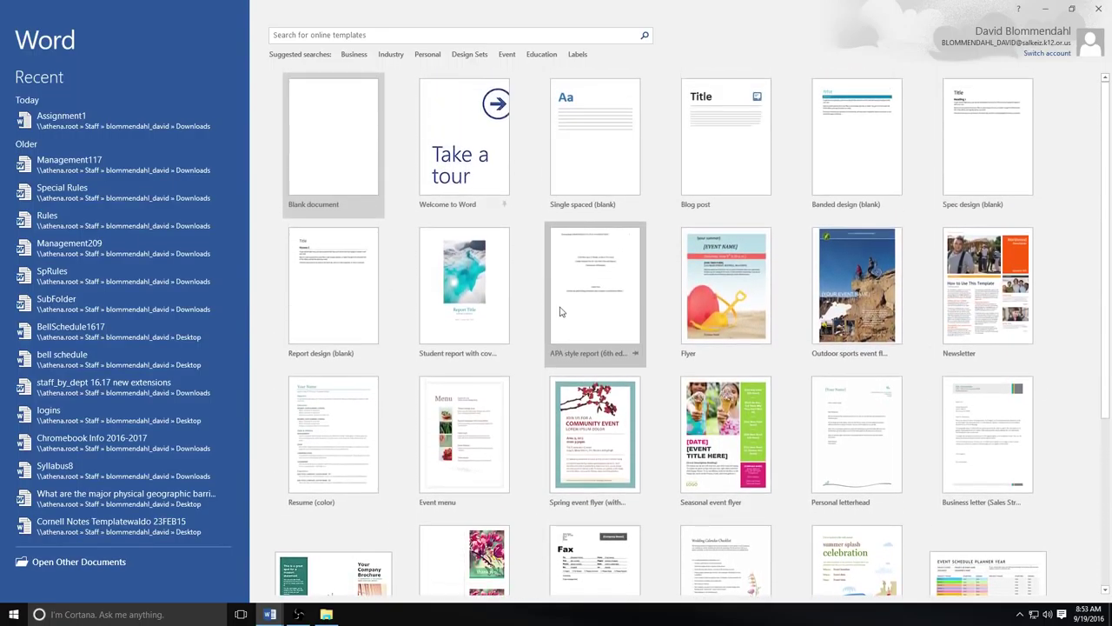
Create a new document from the Single spaced (blank) template
{"action": "left_click", "coordinate": [586, 159]}
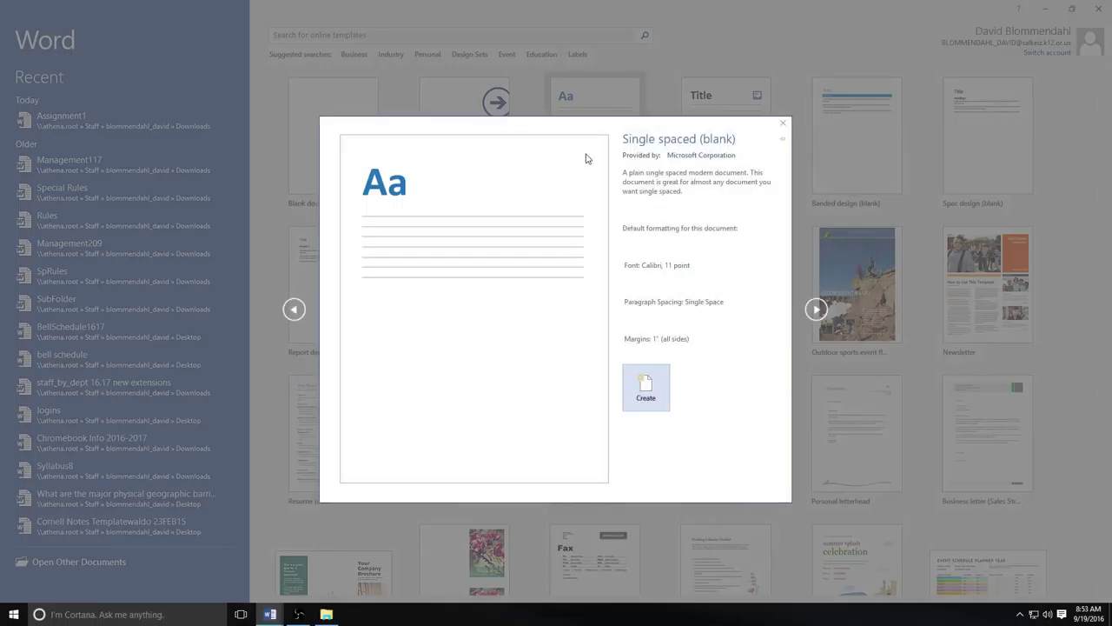
{"action": "left_click", "coordinate": [647, 389]}
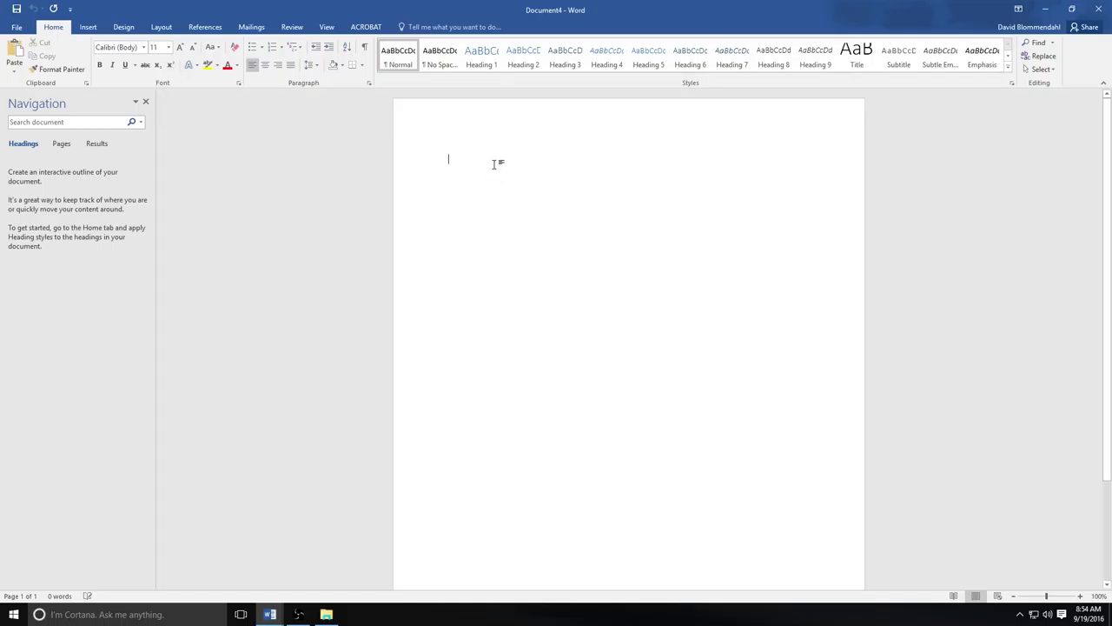
Type the heading lines (teacher's name, Computer Literacy, September 19, 2016) and select them
{"action": "type", "text": "Mr. B"}
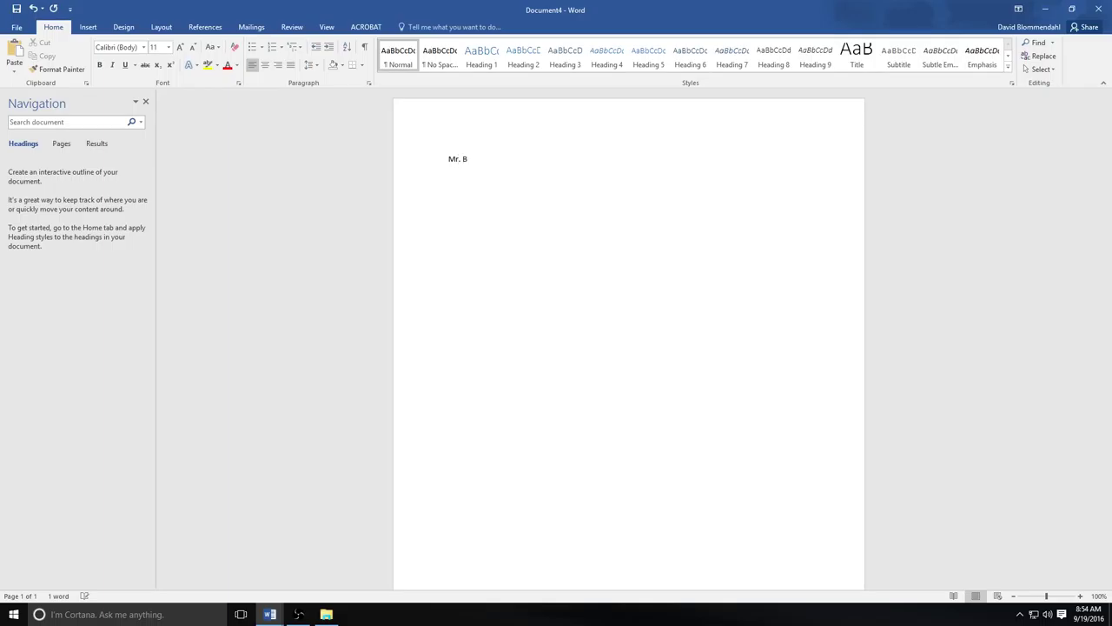
{"action": "type", "text": "lommendahl"}
{"action": "key", "text": "Return"}
{"action": "type", "text": "Coim"}
{"action": "key", "text": "BackSpace"}
{"action": "key", "text": "BackSpace"}
{"action": "key", "text": "BackSpace"}
{"action": "type", "text": "omputer"}
{"action": "type", "text": " Literac"}
{"action": "type", "text": "t"}
{"action": "key", "text": "Return"}
{"action": "type", "text": "Seap"}
{"action": "key", "text": "BackSpace"}
{"action": "key", "text": "BackSpace"}
{"action": "type", "text": "ptember "}
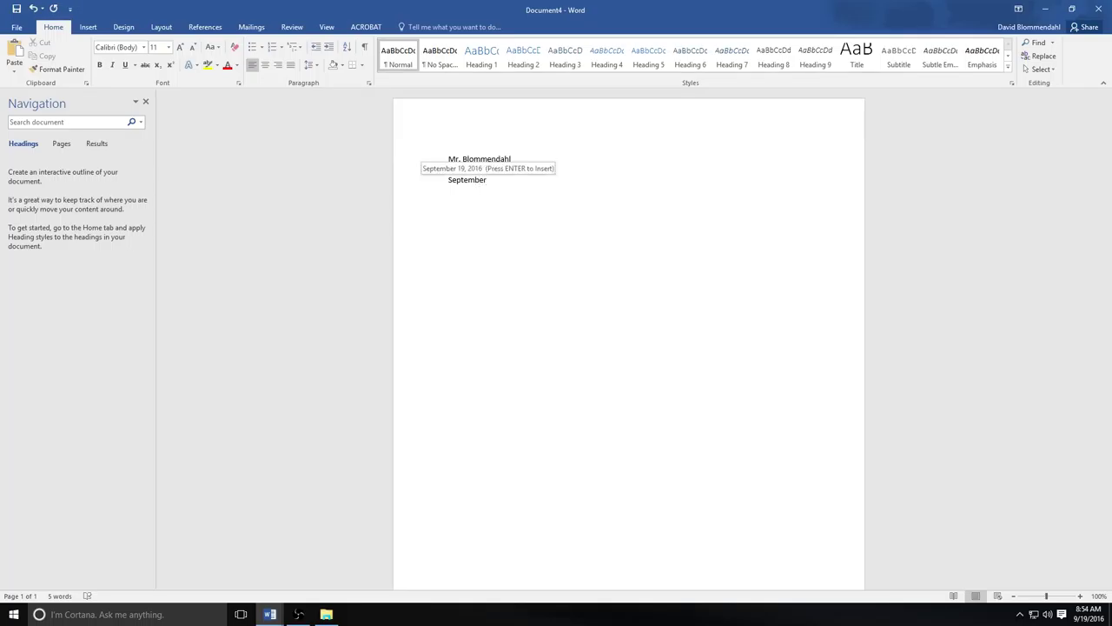
{"action": "type", "text": "19, 2016"}
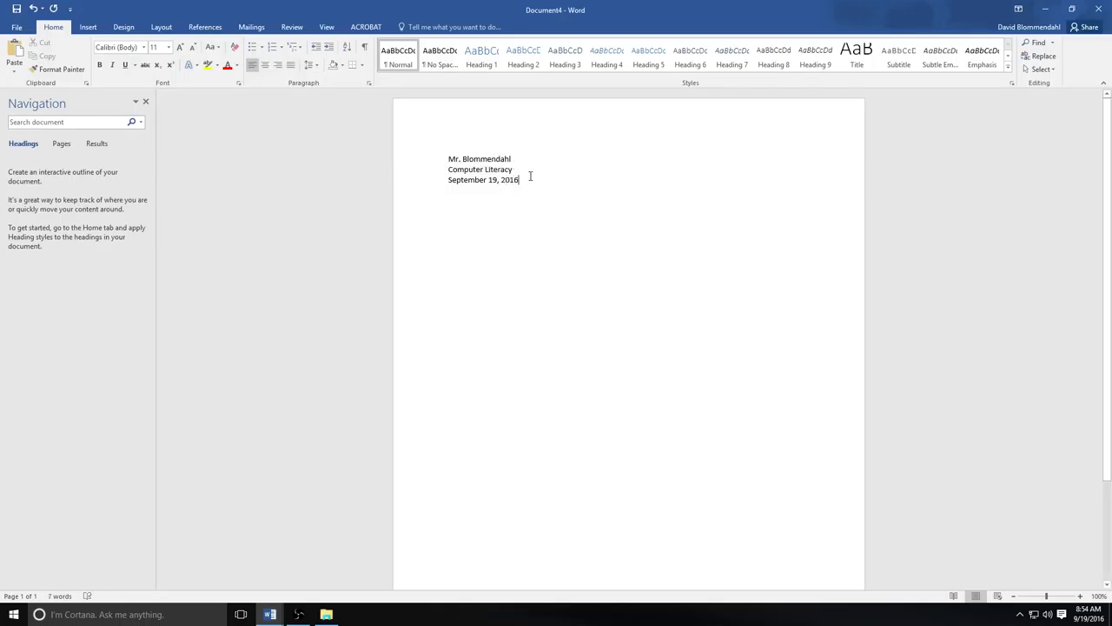
{"action": "left_click_drag", "start_coordinate": [447, 159], "coordinate": [533, 182]}
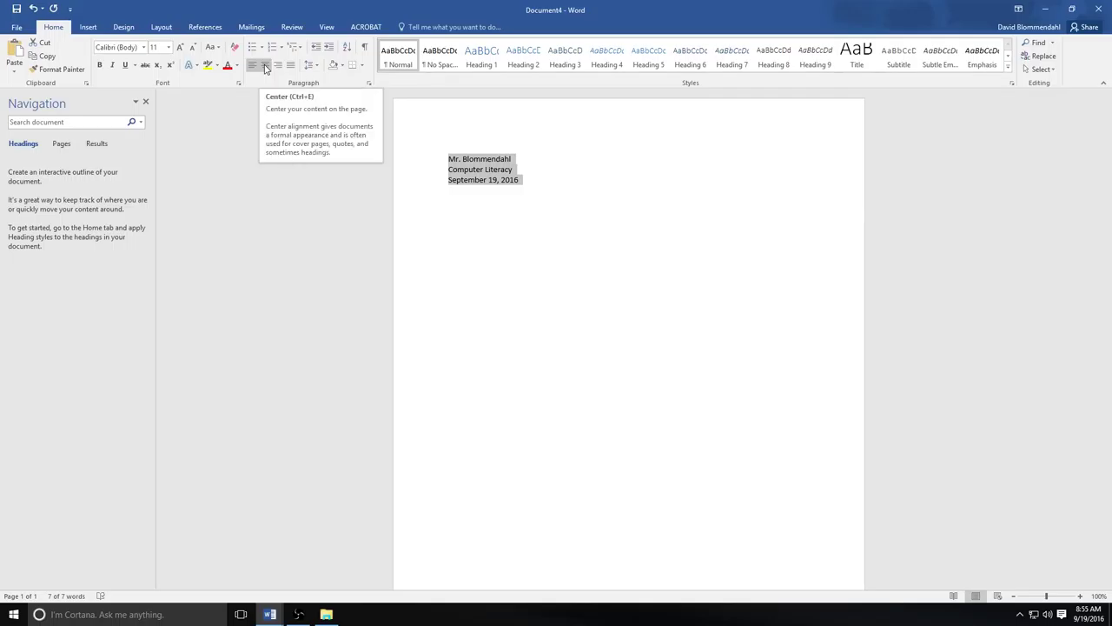
Right-align the three heading lines and set them to 14 point
{"action": "left_click", "coordinate": [266, 66]}
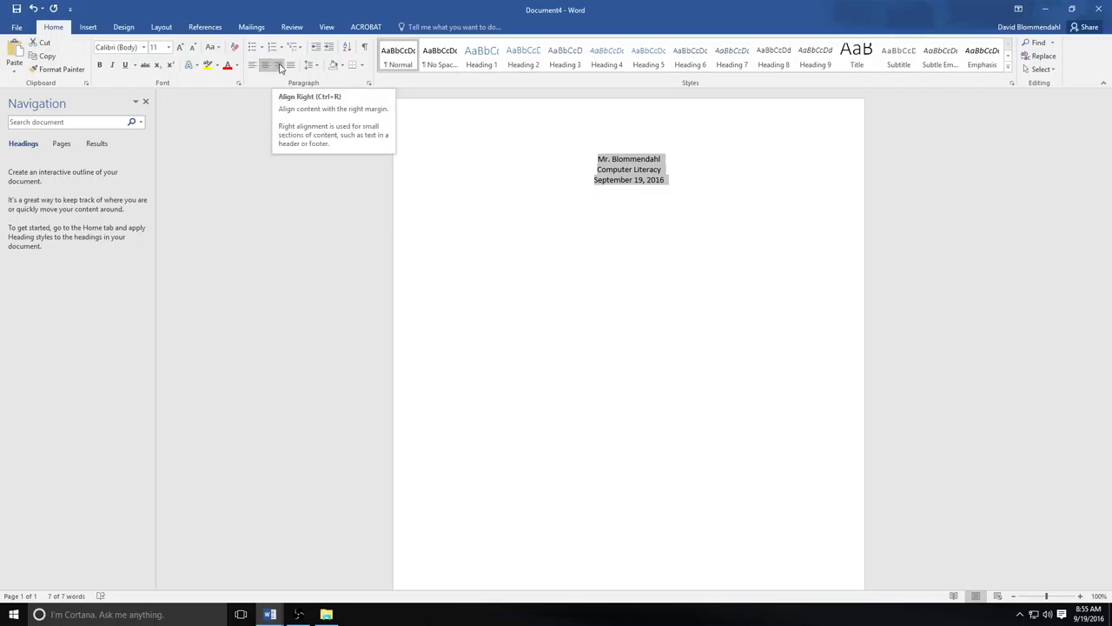
{"action": "left_click", "coordinate": [278, 66]}
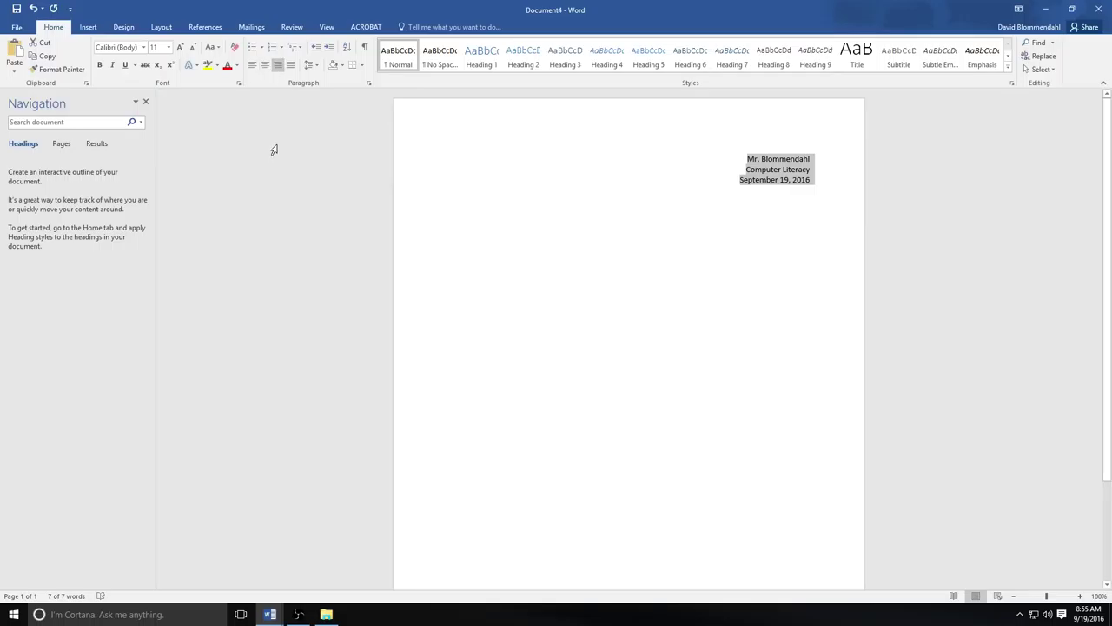
{"action": "left_click", "coordinate": [169, 48]}
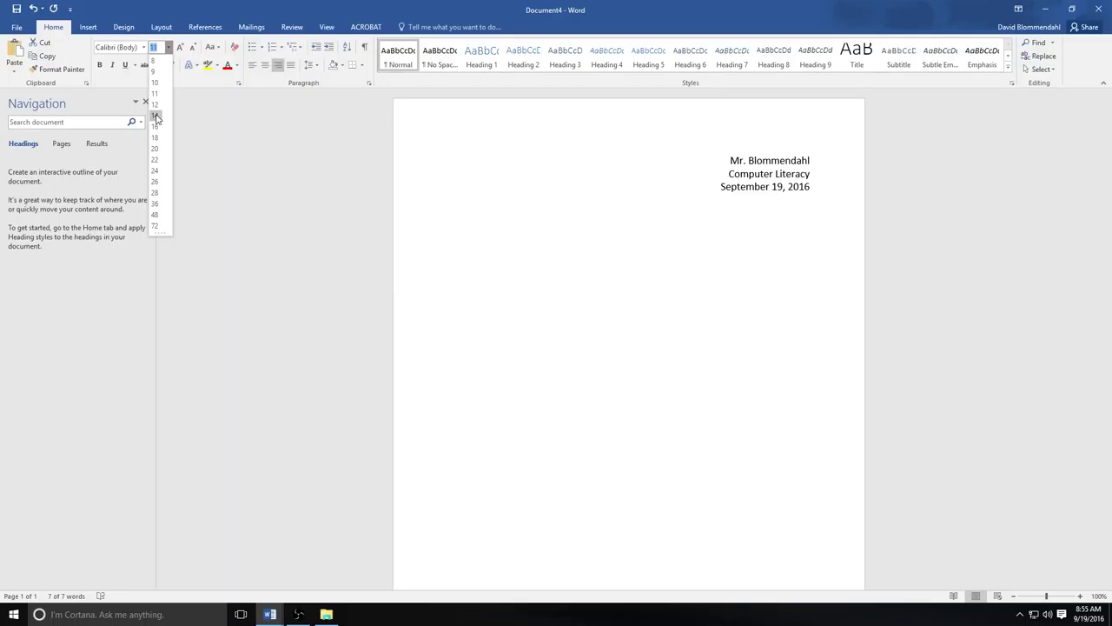
{"action": "left_click", "coordinate": [156, 118]}
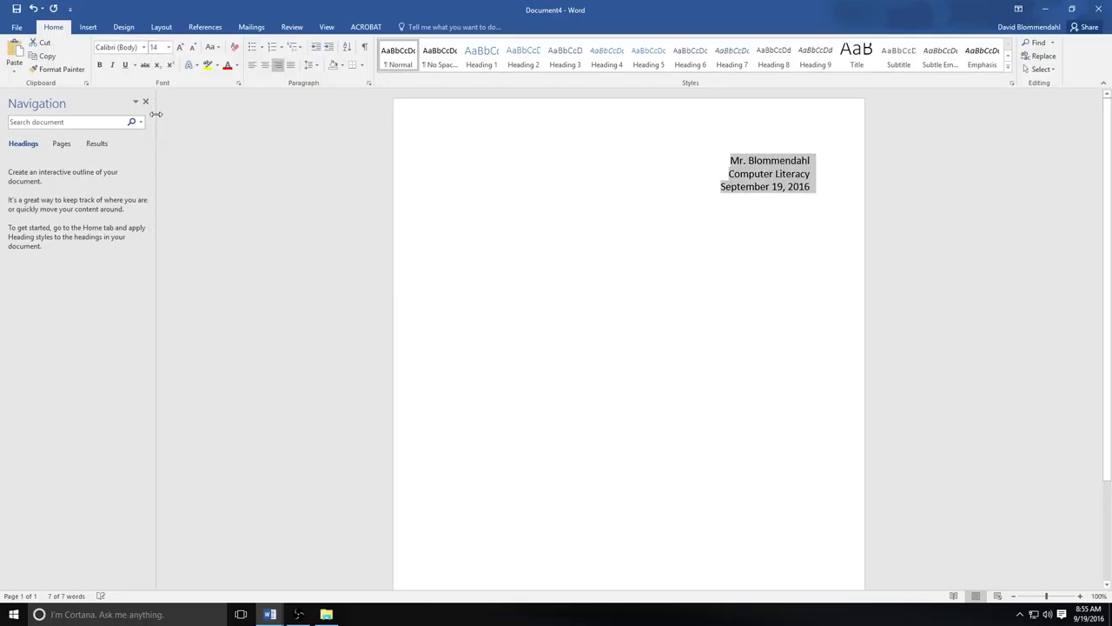
{"action": "left_click", "coordinate": [829, 191]}
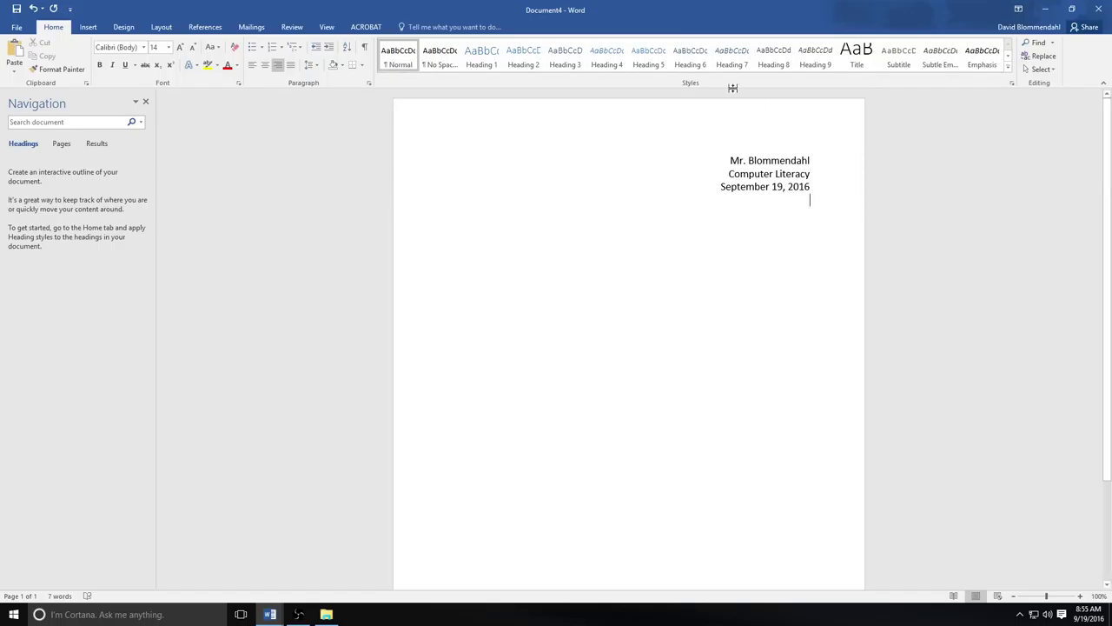
Add the title 'The First Assignment' below the heading, underlined and centered
{"action": "left_click", "coordinate": [252, 66]}
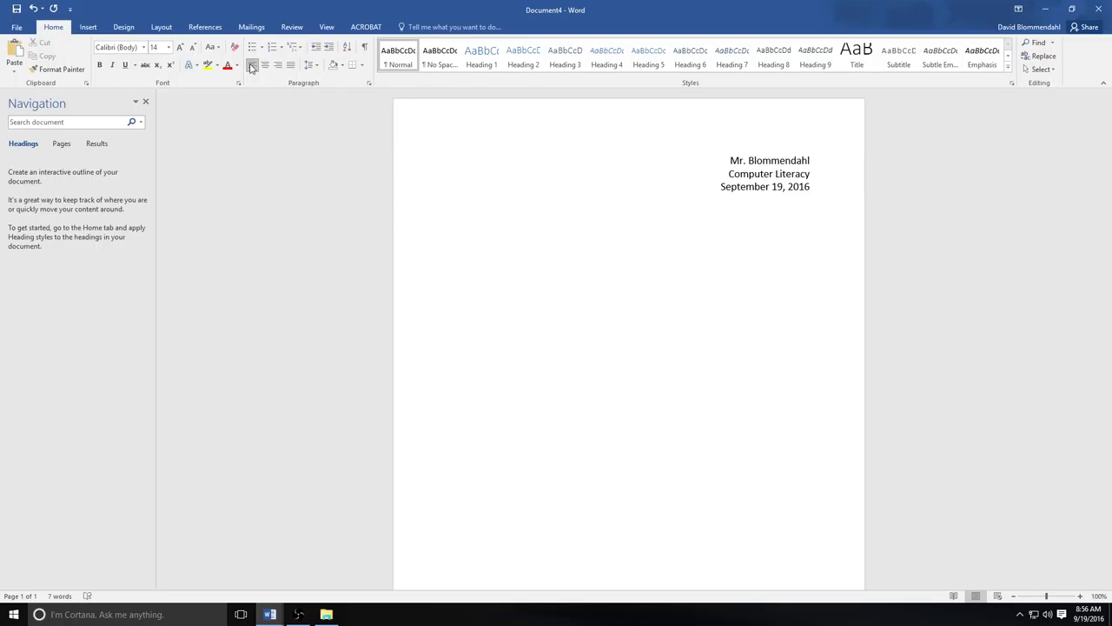
{"action": "type", "text": "The First Assignment"}
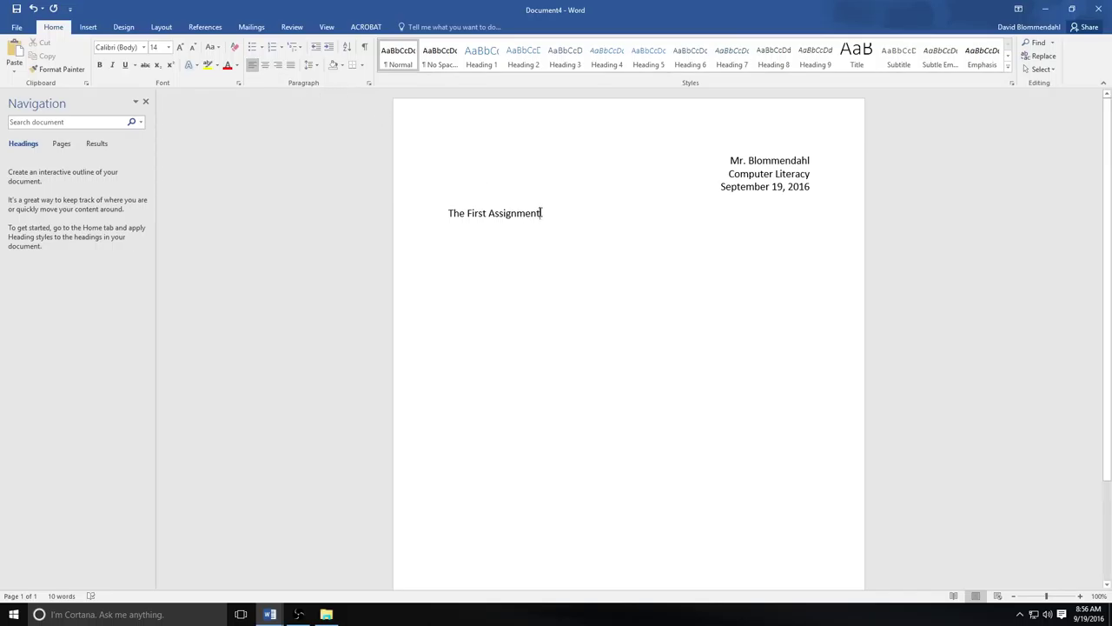
{"action": "left_click_drag", "start_coordinate": [541, 213], "coordinate": [452, 211]}
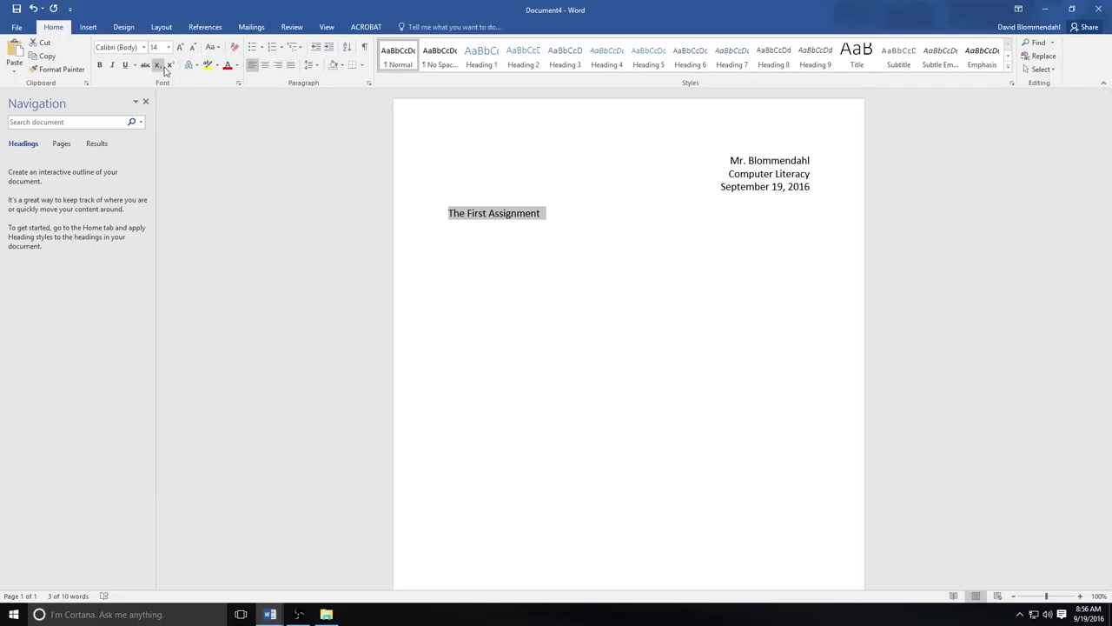
{"action": "left_click", "coordinate": [126, 66]}
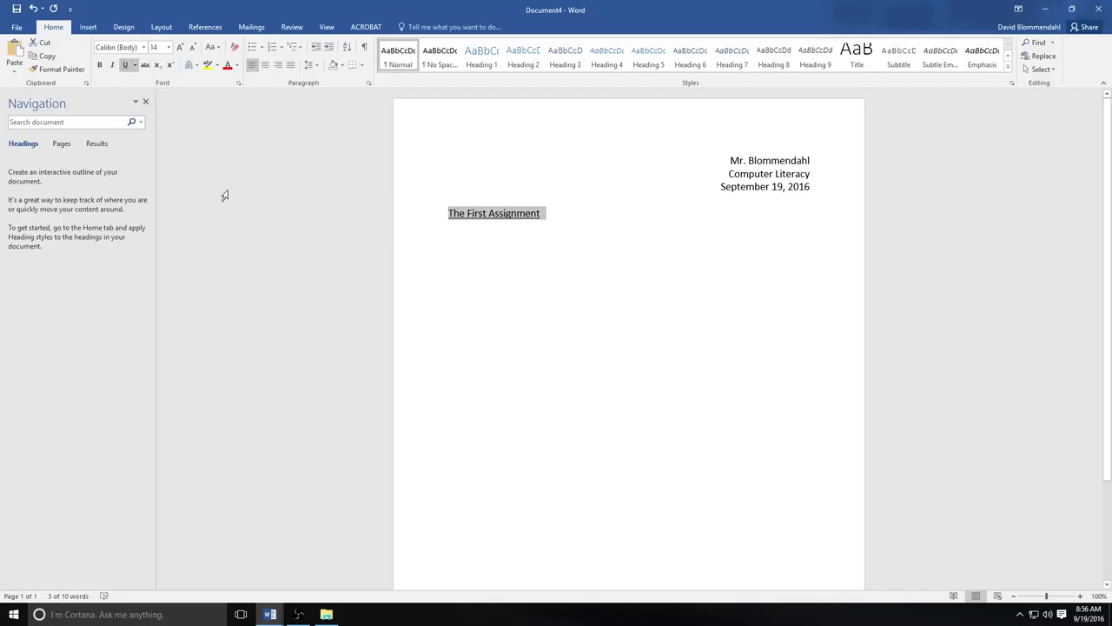
{"action": "left_click", "coordinate": [267, 67]}
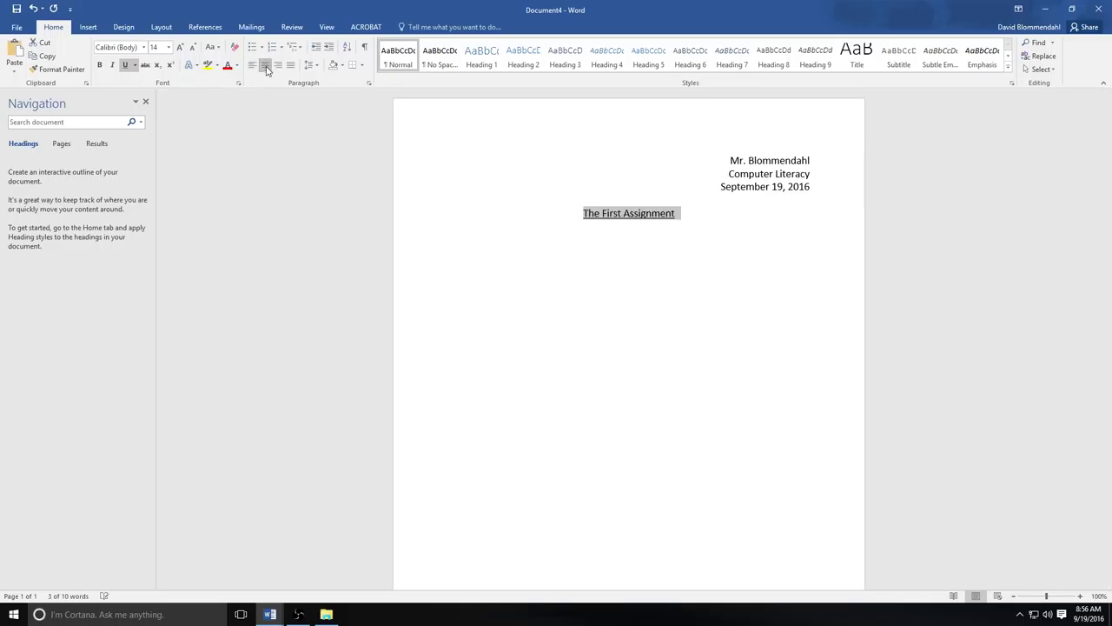
Make the line below the title left-aligned at 12 point for body text
{"action": "left_click", "coordinate": [689, 213]}
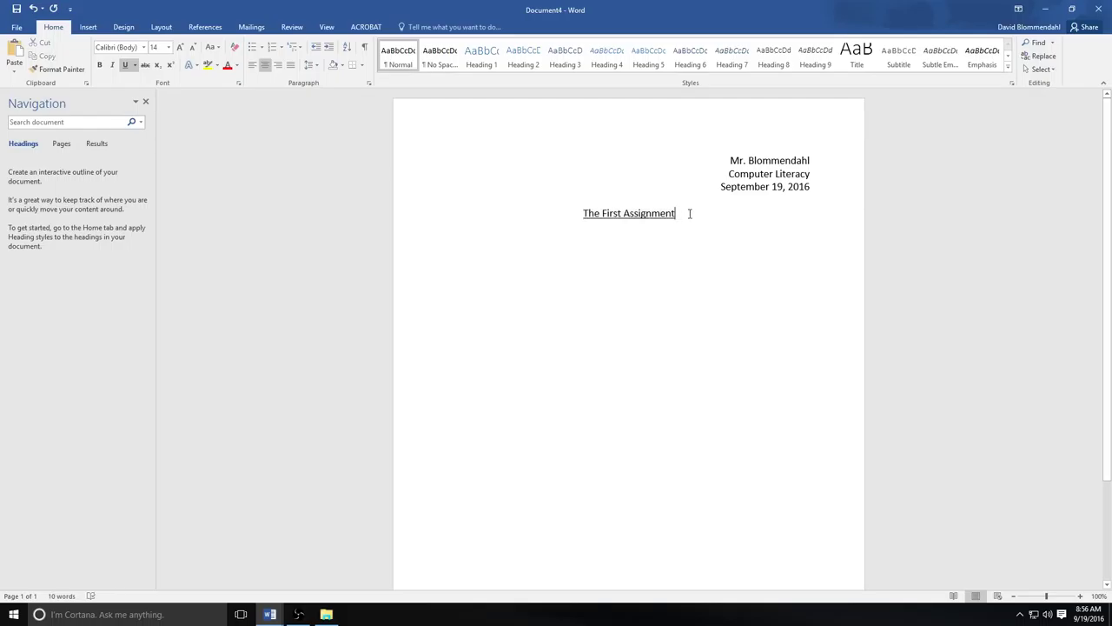
{"action": "left_click", "coordinate": [252, 67]}
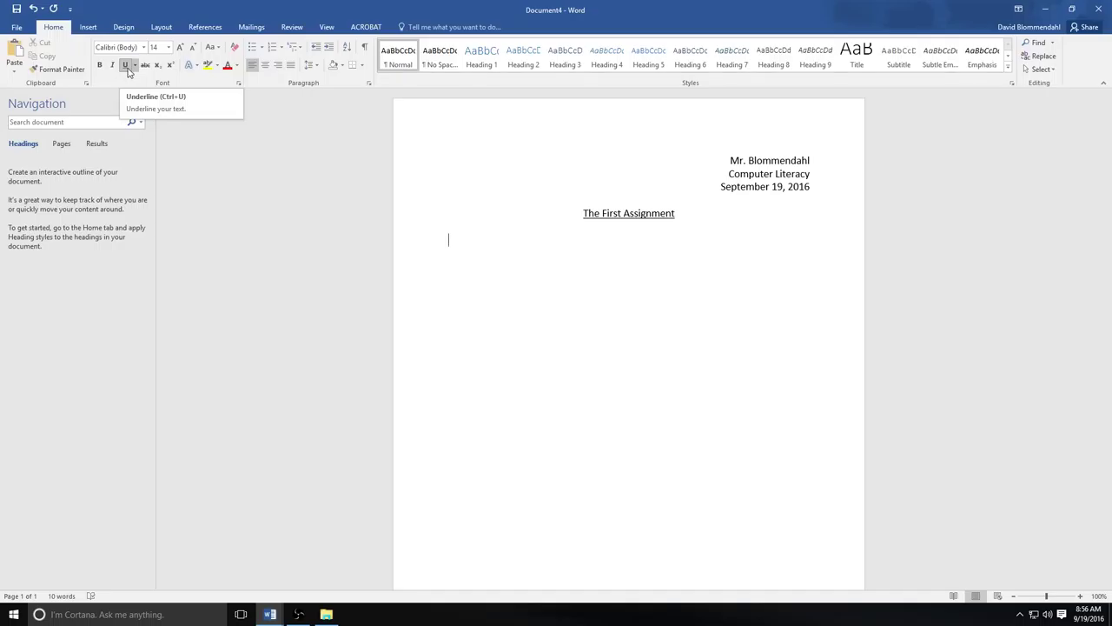
{"action": "left_click", "coordinate": [170, 49]}
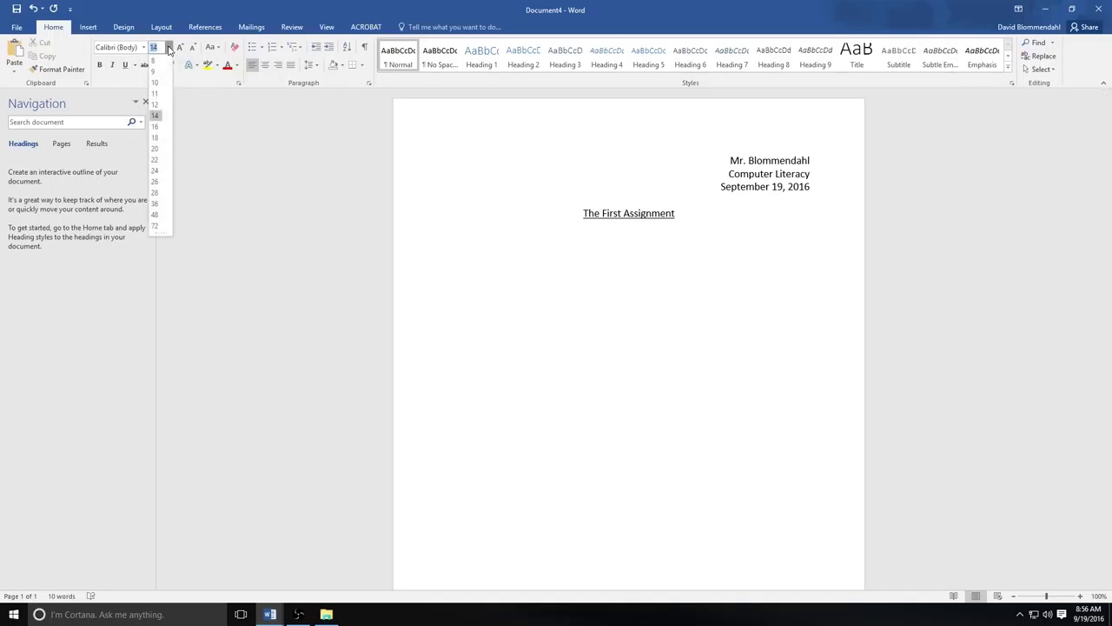
{"action": "left_click", "coordinate": [156, 104]}
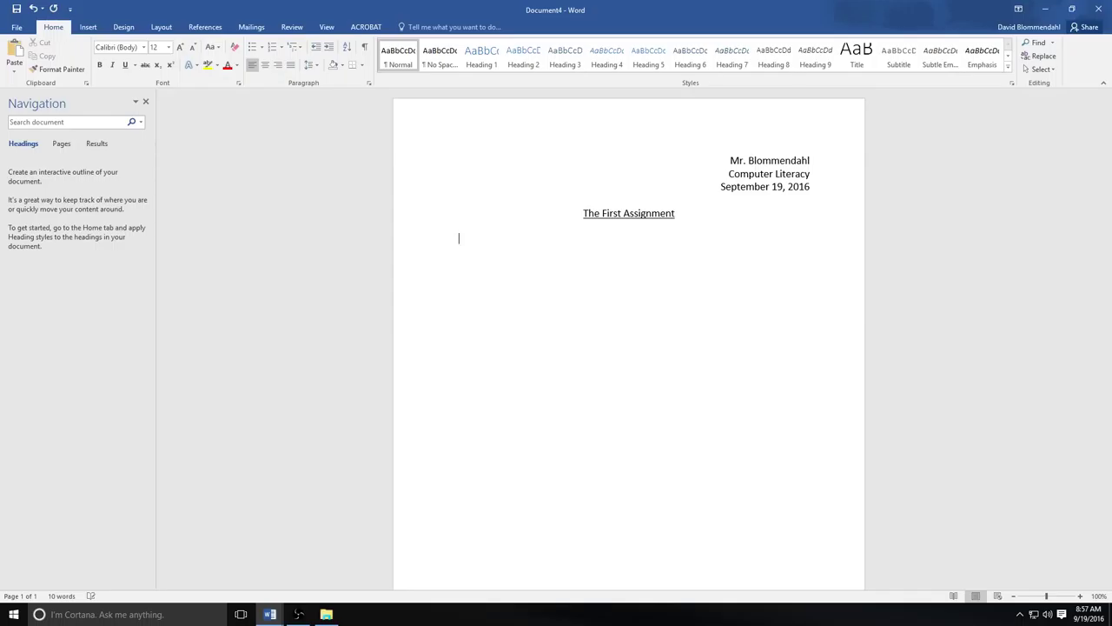
Type the body paragraph starting 'I am now typing my first sentence.' about Computer Literacy
{"action": "type", "text": "I am now tyop"}
{"action": "key", "text": "BackSpace"}
{"action": "key", "text": "BackSpace"}
{"action": "type", "text": "ping my first sentence.  It is very "}
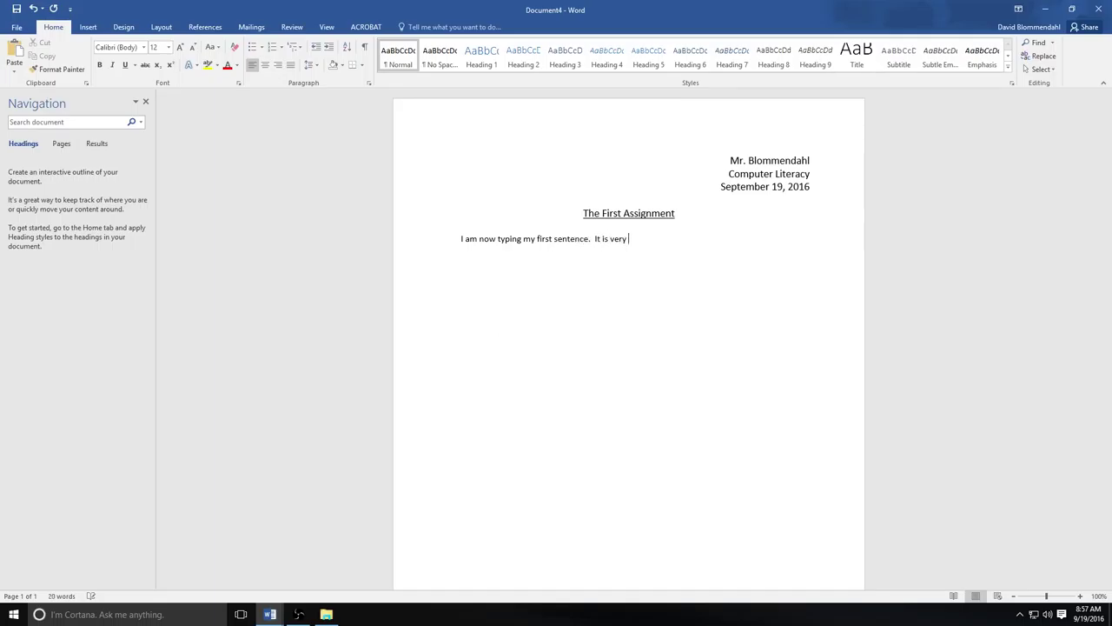
{"action": "type", "text": "exciting to be doing my first assi"}
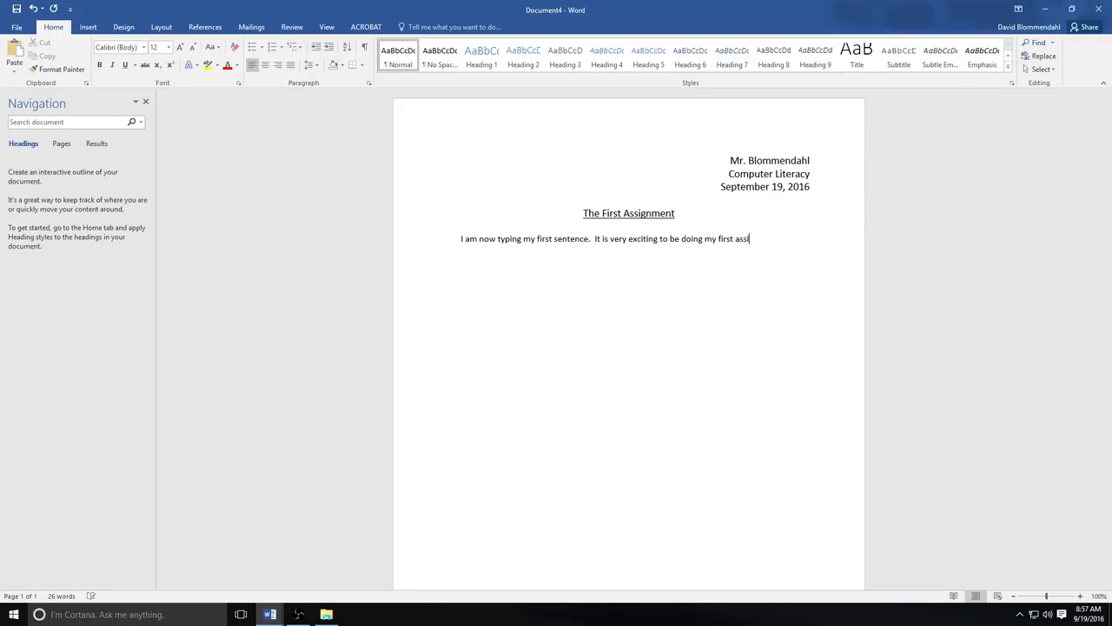
{"action": "type", "text": "gnment for Computer Li"}
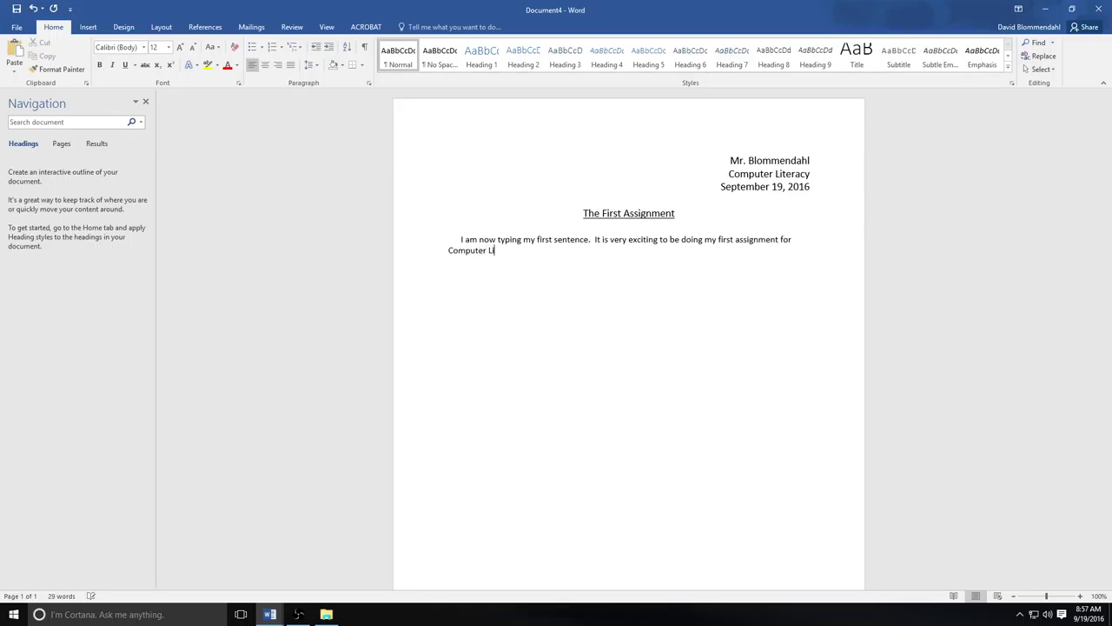
{"action": "type", "text": "teracy class."}
Select the whole body paragraph and check its right-click menu without choosing anything
{"action": "triple_click", "coordinate": [459, 236]}
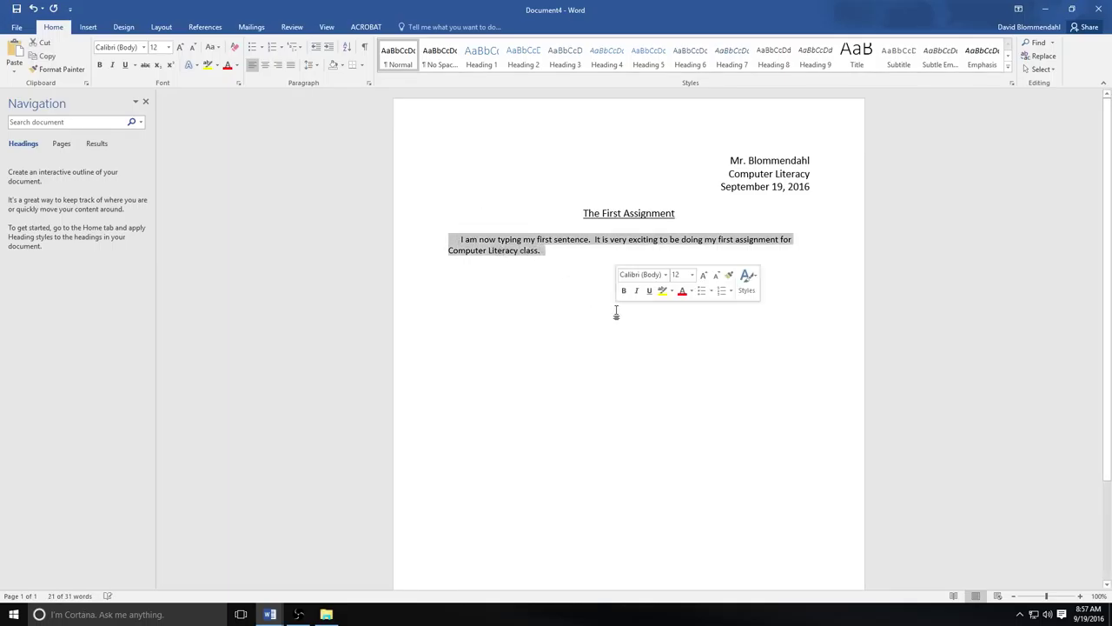
{"action": "right_click", "coordinate": [518, 253]}
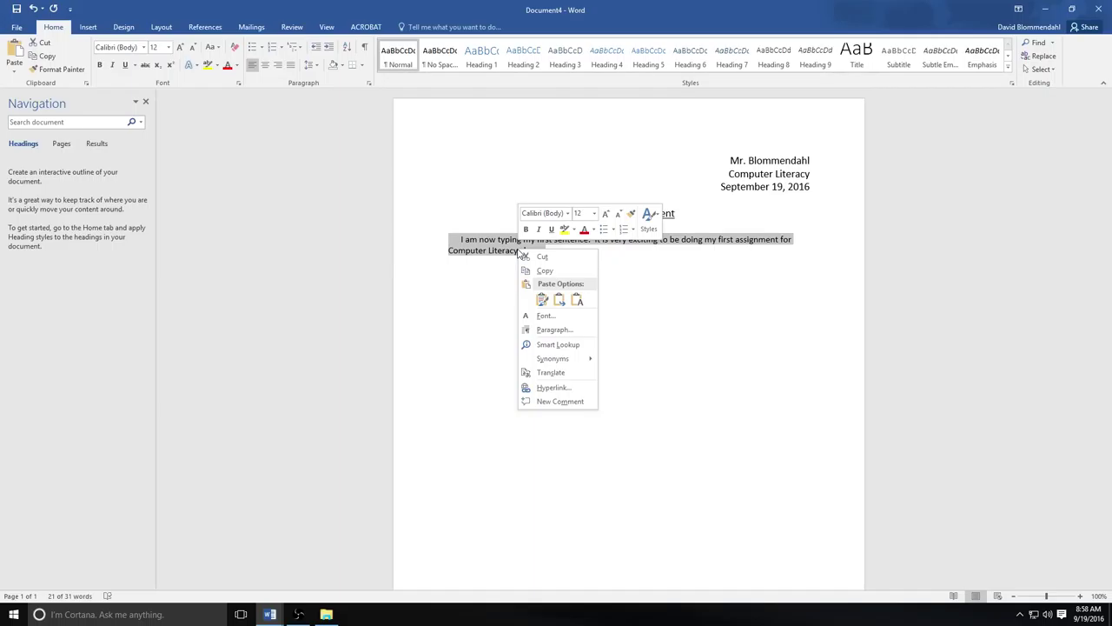
{"action": "left_click", "coordinate": [467, 303]}
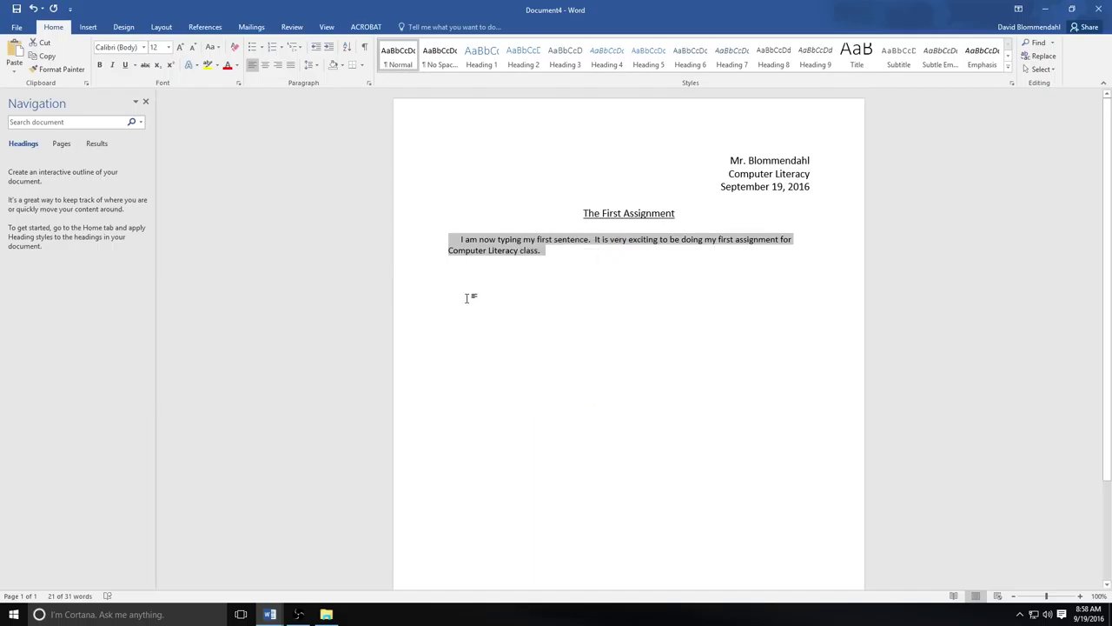
Set the body paragraph's line spacing to 1.5
{"action": "left_click", "coordinate": [317, 67]}
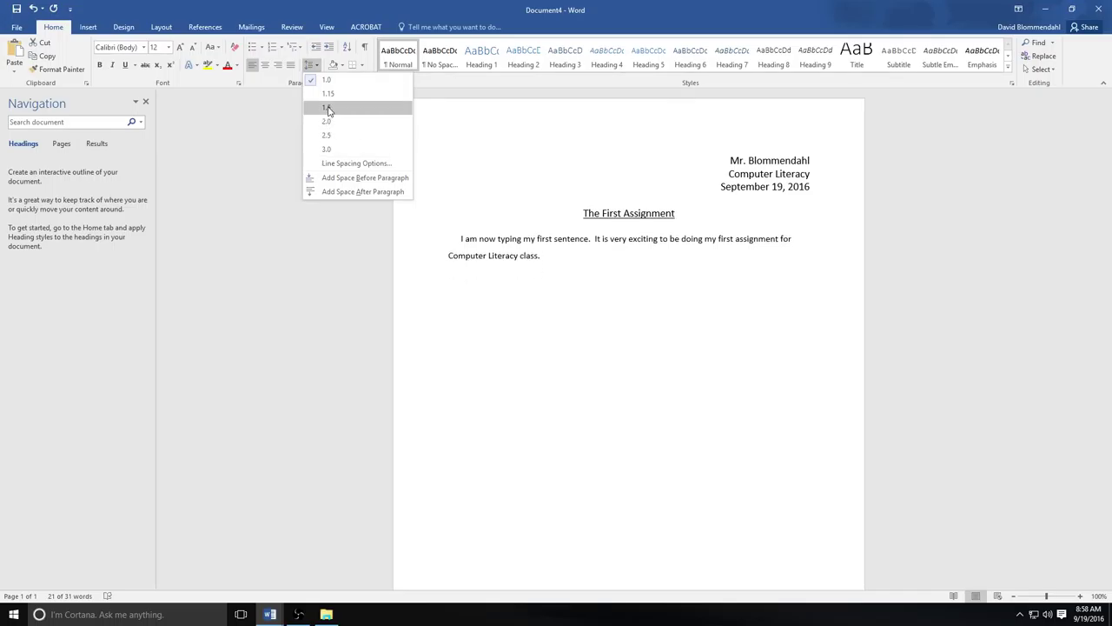
{"action": "left_click", "coordinate": [327, 109]}
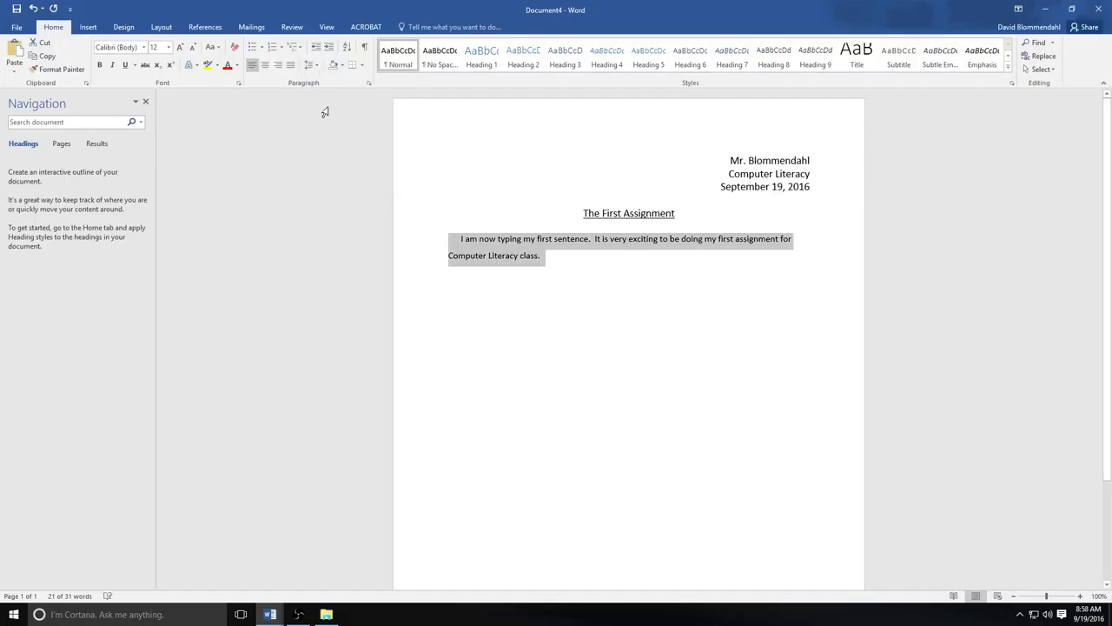
{"action": "left_click", "coordinate": [596, 259]}
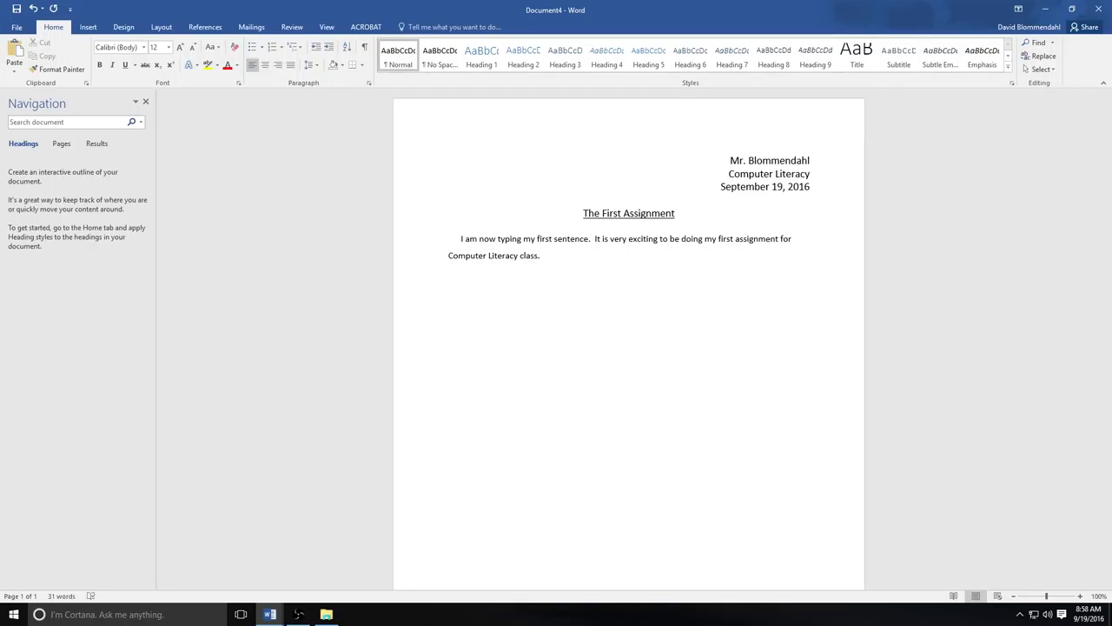
Append 'This assignment has many requirements.' and indent a new empty line below it
{"action": "type", "text": "This assignment has many requirements."}
{"action": "key", "text": "Return"}
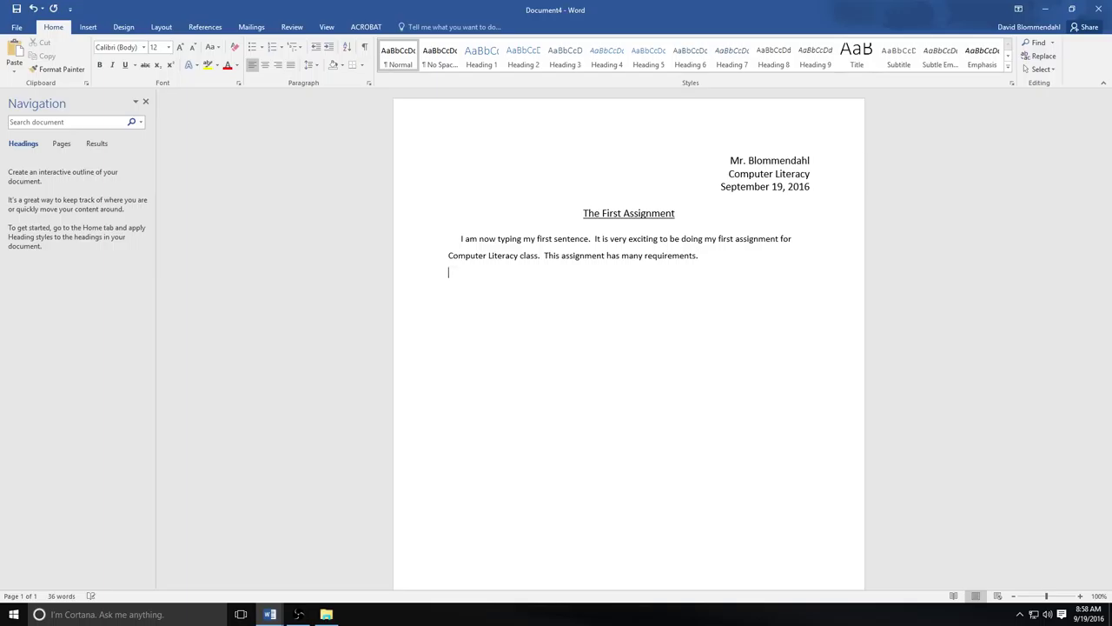
{"action": "left_click", "coordinate": [329, 49]}
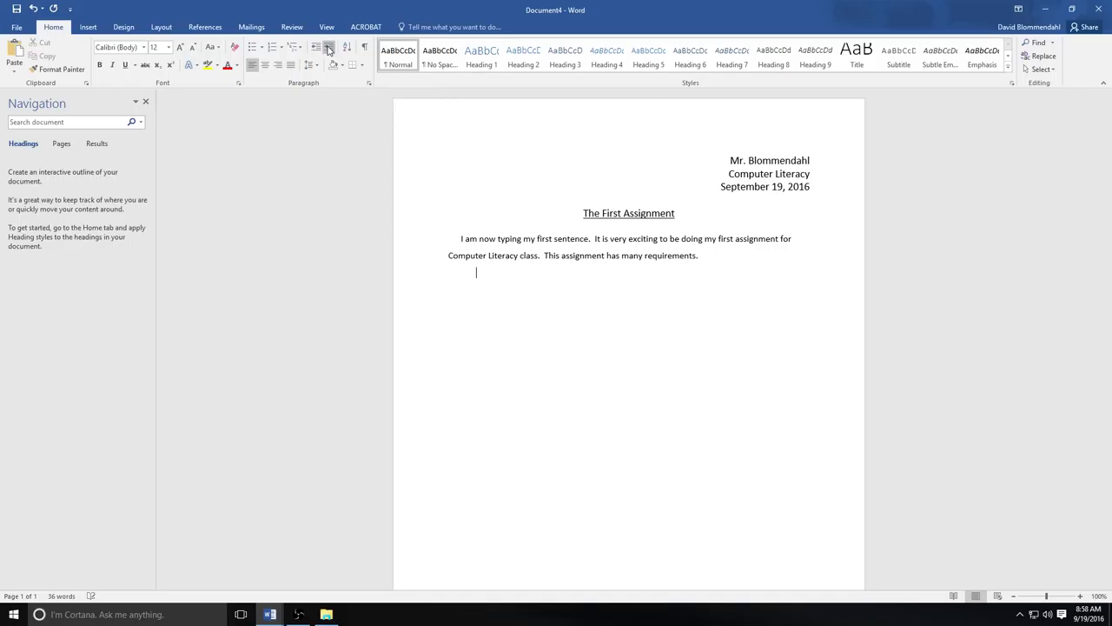
Add a bulleted list reading Proper Heading, Proper Spelling and Punctuation, and 1.5 Line Spacing, then select it
{"action": "left_click", "coordinate": [252, 51]}
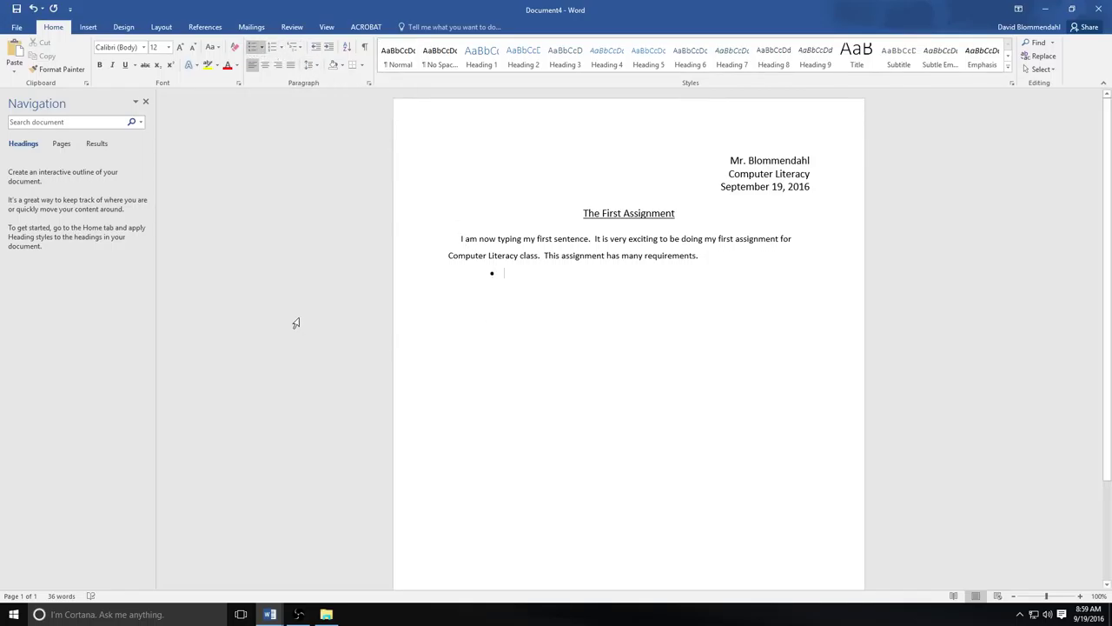
{"action": "type", "text": "Pr"}
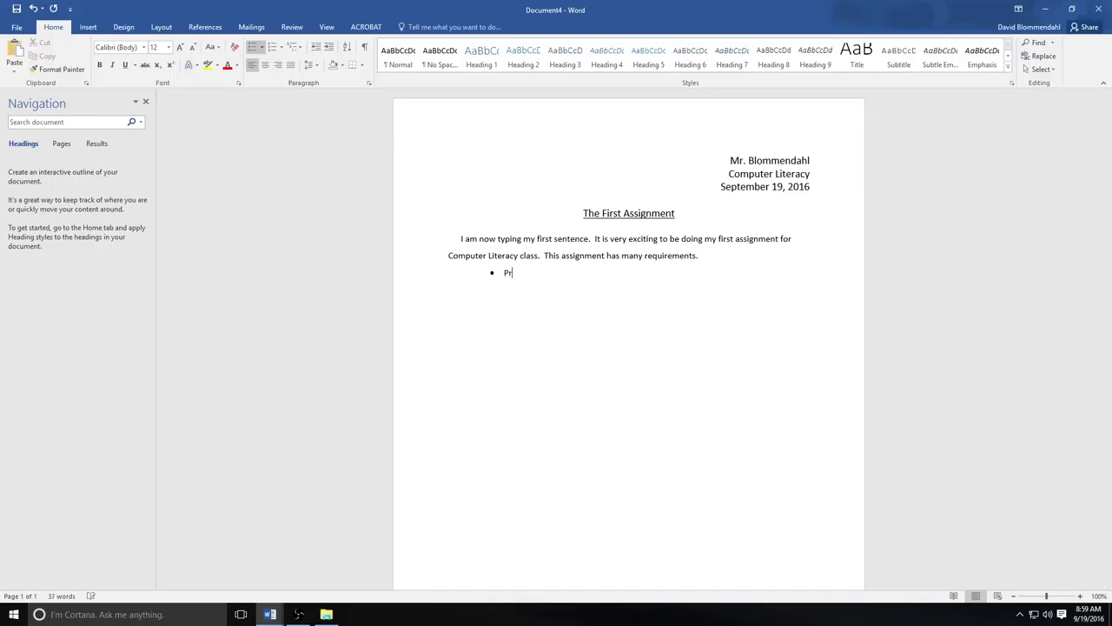
{"action": "type", "text": "oper Heading"}
{"action": "key", "text": "Return"}
{"action": "type", "text": "Proper Spelling and Punctuation"}
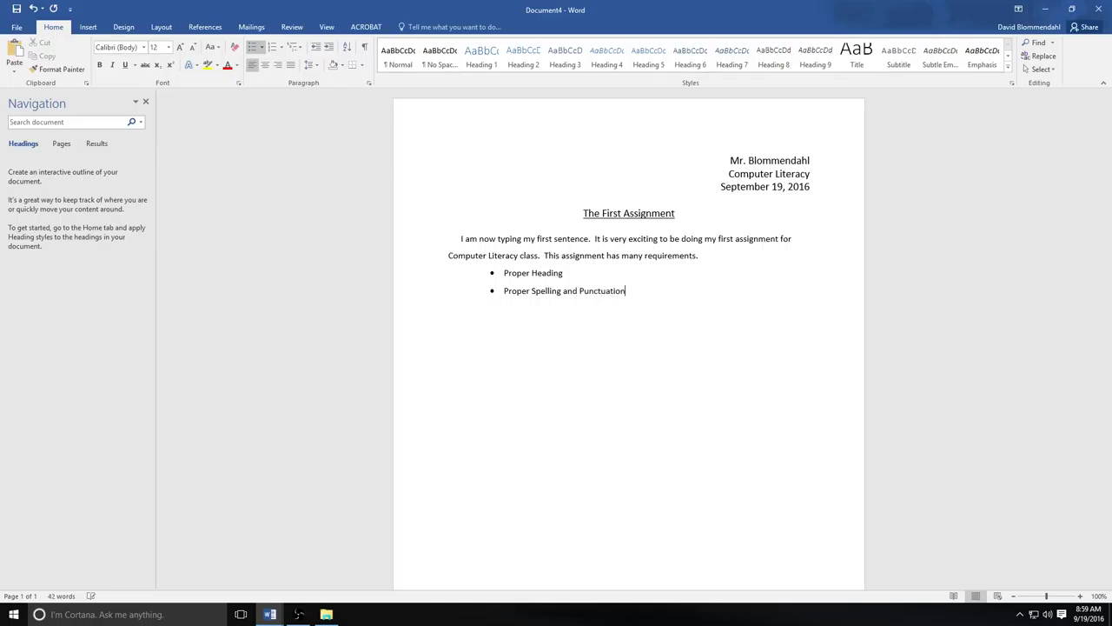
{"action": "key", "text": "Return"}
{"action": "type", "text": "1.5 Line Spacing"}
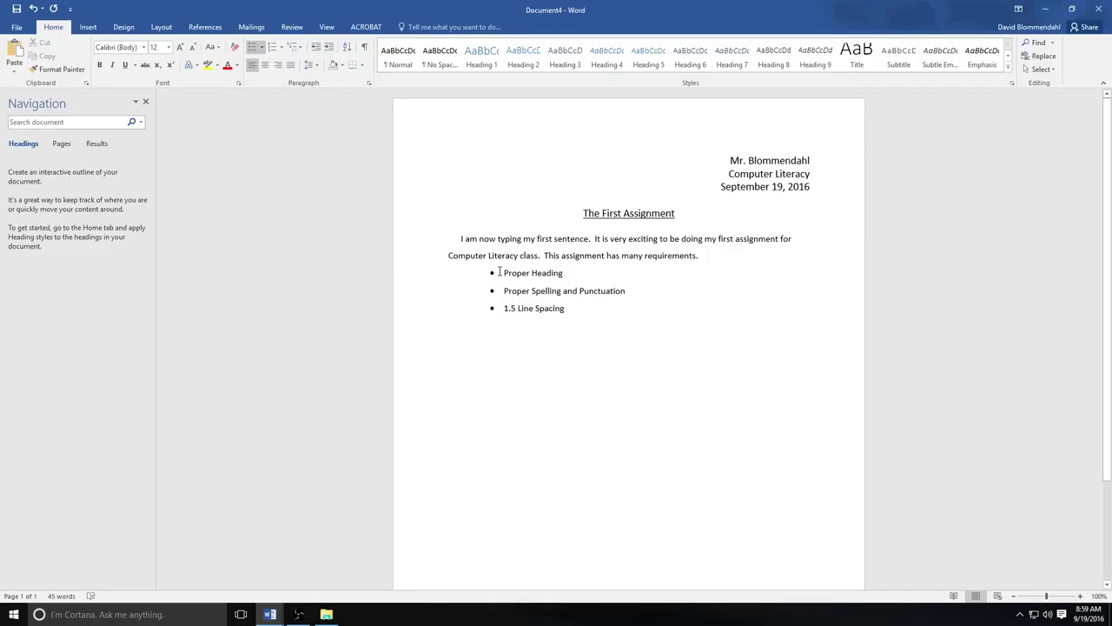
{"action": "left_click_drag", "start_coordinate": [570, 308], "coordinate": [512, 279]}
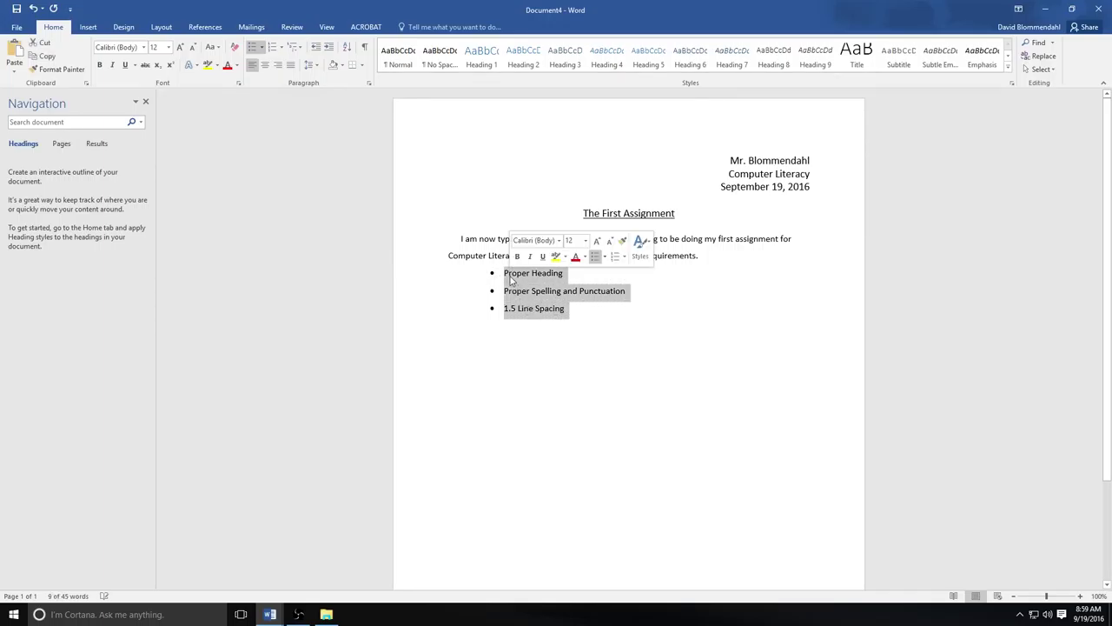
Convert the three bulleted requirements into a numbered list and indent it further
{"action": "left_click", "coordinate": [272, 48]}
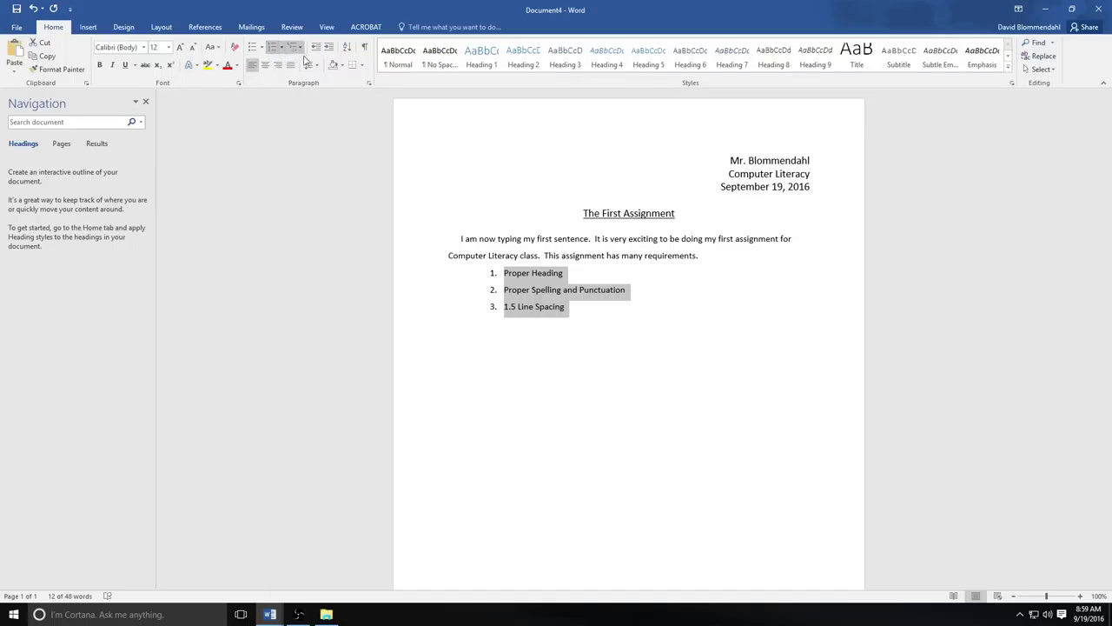
{"action": "left_click", "coordinate": [330, 49]}
{"action": "left_click", "coordinate": [331, 50]}
{"action": "left_click", "coordinate": [332, 52]}
{"action": "left_click", "coordinate": [332, 52]}
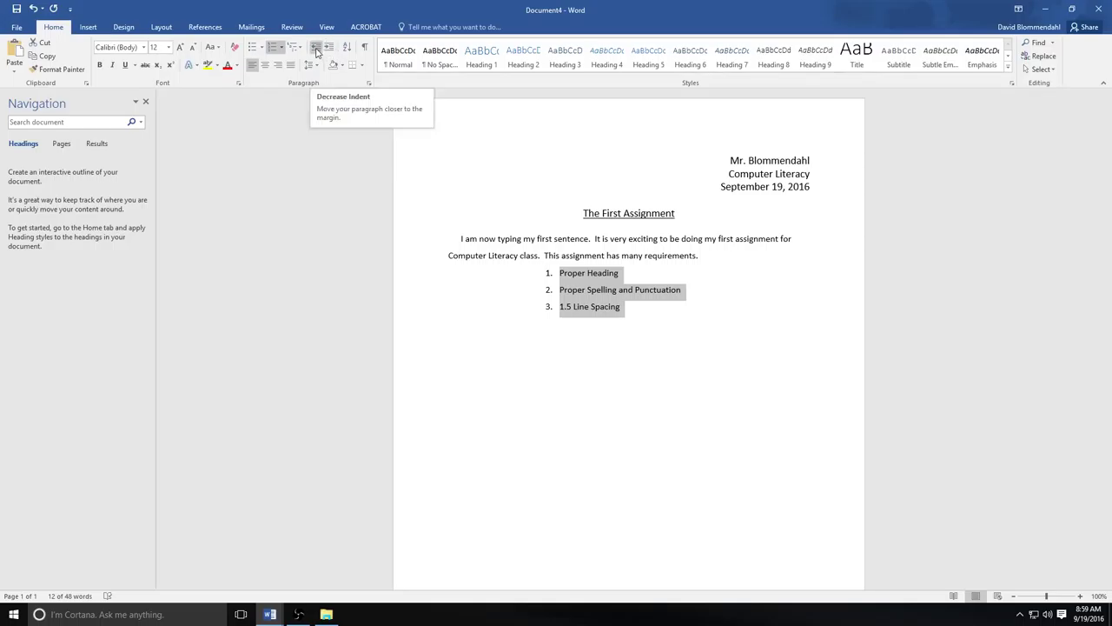
Move the numbered list back toward the margin, try Justify, then set it left-aligned
{"action": "left_click", "coordinate": [317, 52]}
{"action": "left_click", "coordinate": [316, 52]}
{"action": "left_click", "coordinate": [316, 52]}
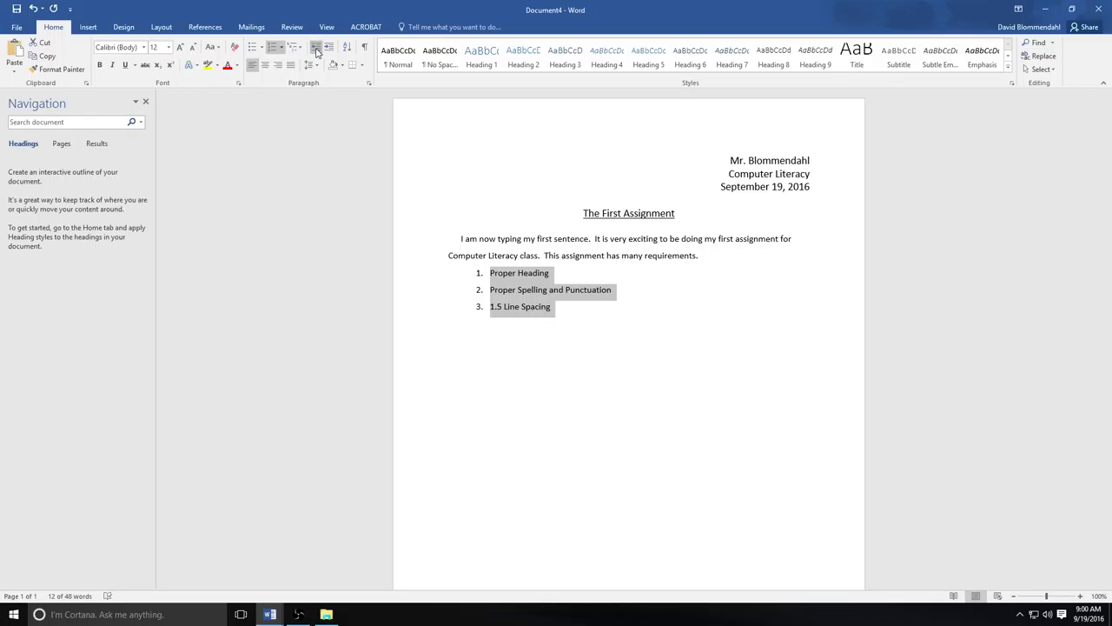
{"action": "left_click", "coordinate": [291, 66]}
{"action": "left_click", "coordinate": [252, 66]}
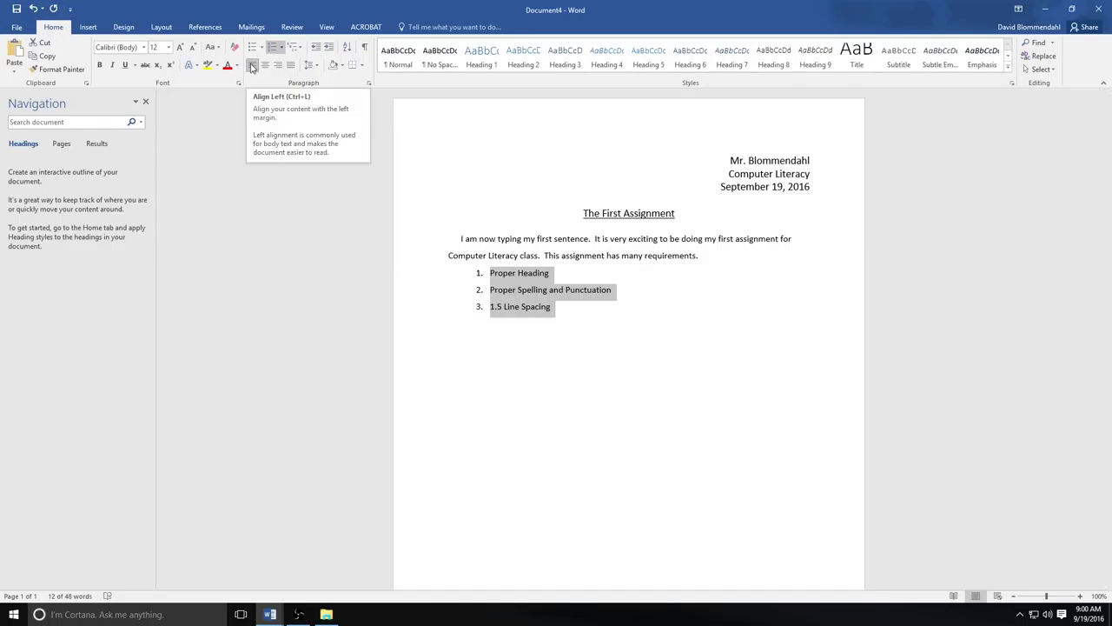
{"action": "left_click_drag", "start_coordinate": [729, 159], "coordinate": [805, 328]}
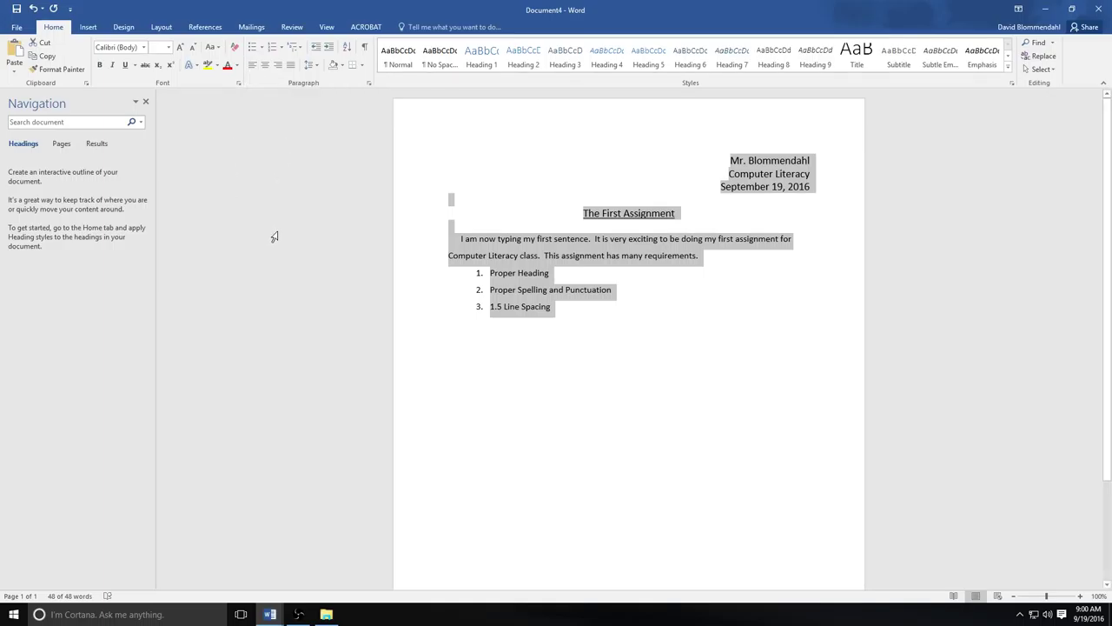
Change the whole assignment's font from Calibri to Cambria
{"action": "left_click", "coordinate": [144, 48]}
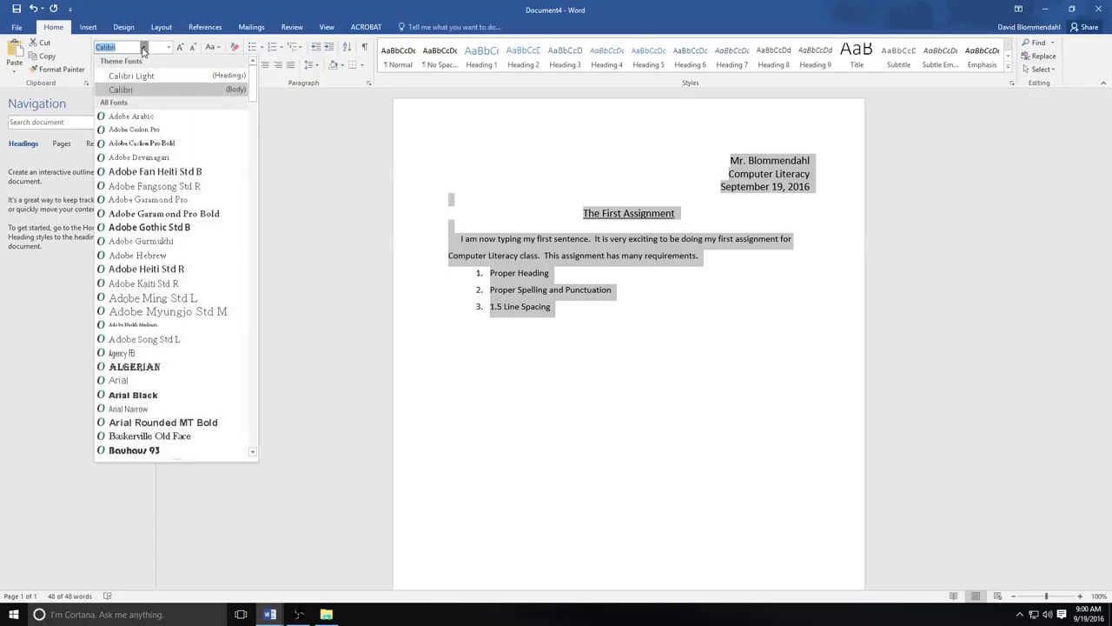
{"action": "scroll", "coordinate": [165, 217], "scroll_direction": "down", "scroll_amount": 3}
{"action": "scroll", "coordinate": [177, 228], "scroll_direction": "down", "scroll_amount": 10}
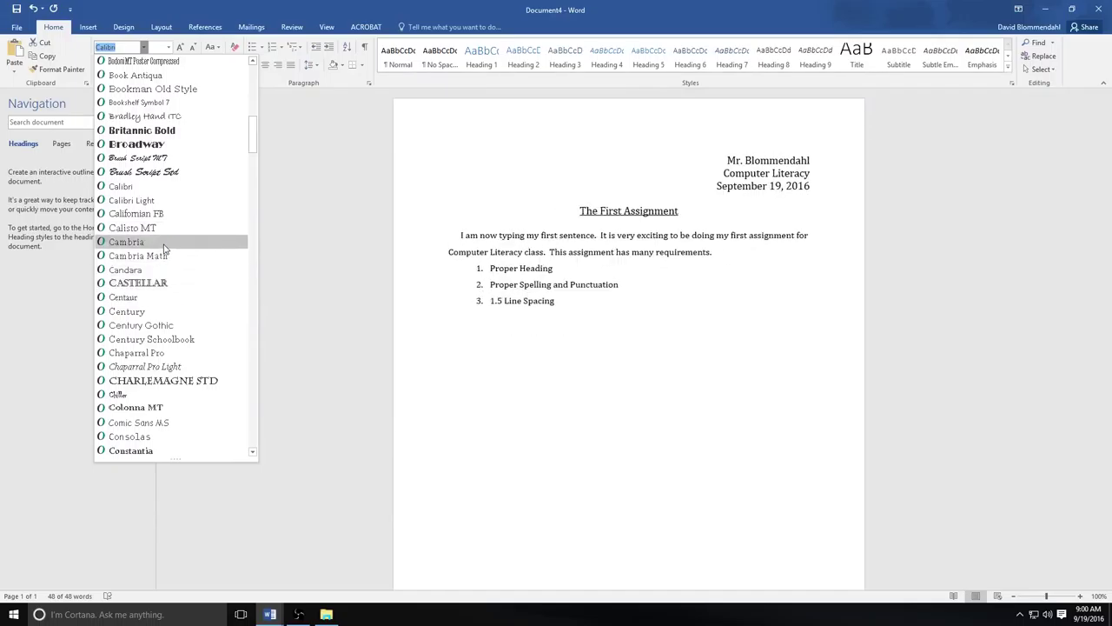
{"action": "left_click", "coordinate": [163, 244]}
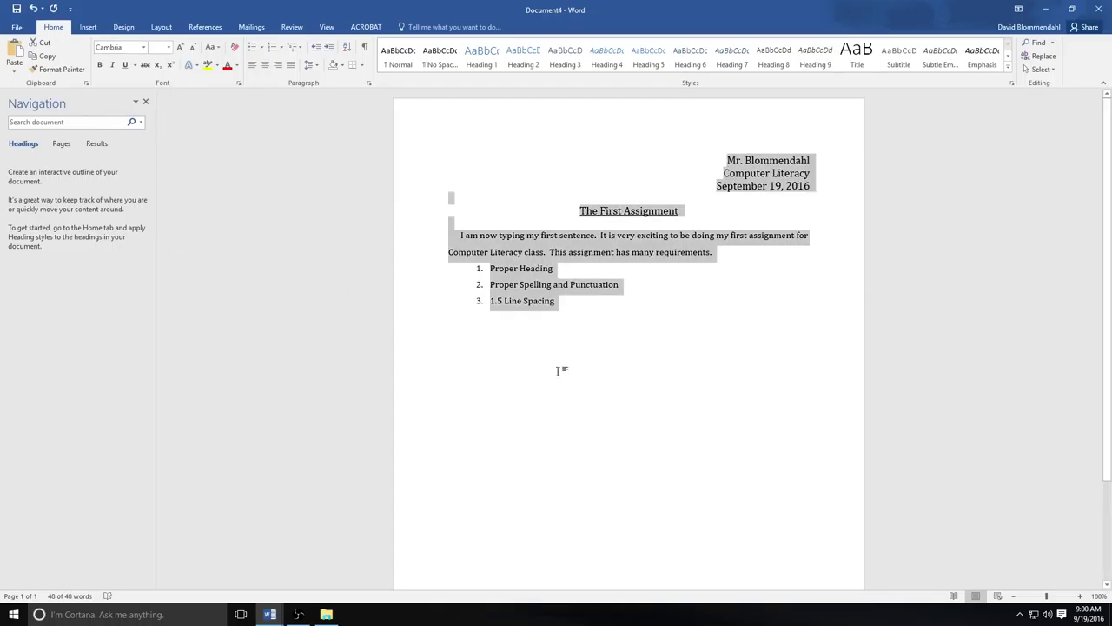
{"action": "left_click", "coordinate": [583, 379]}
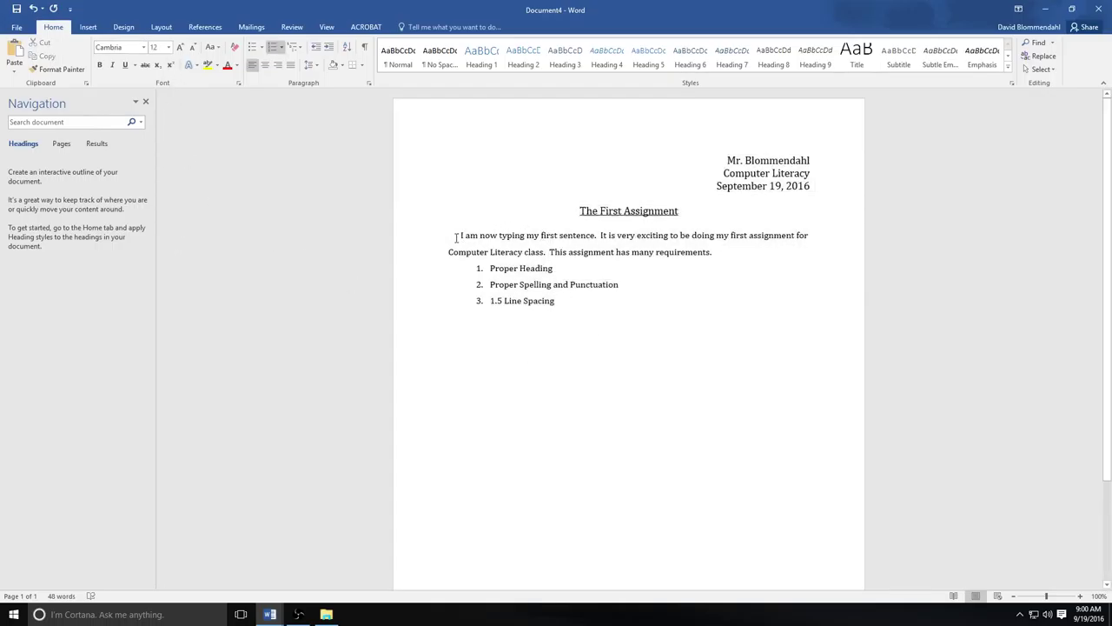
Set the body paragraph and numbered requirements list to 13 point
{"action": "left_click_drag", "start_coordinate": [445, 234], "coordinate": [598, 312]}
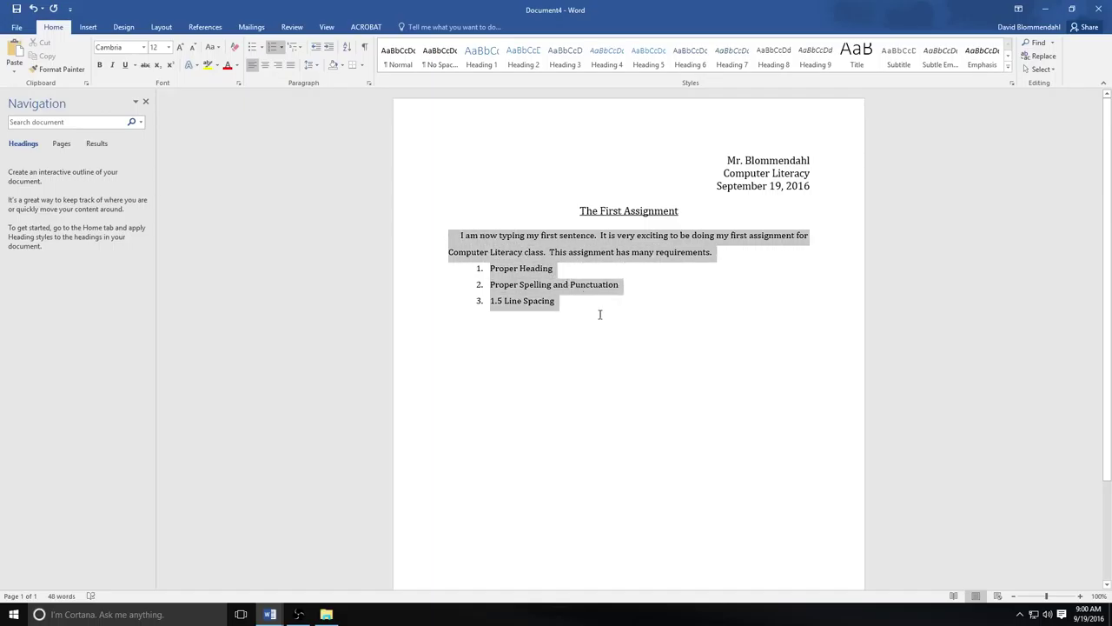
{"action": "left_click", "coordinate": [162, 47]}
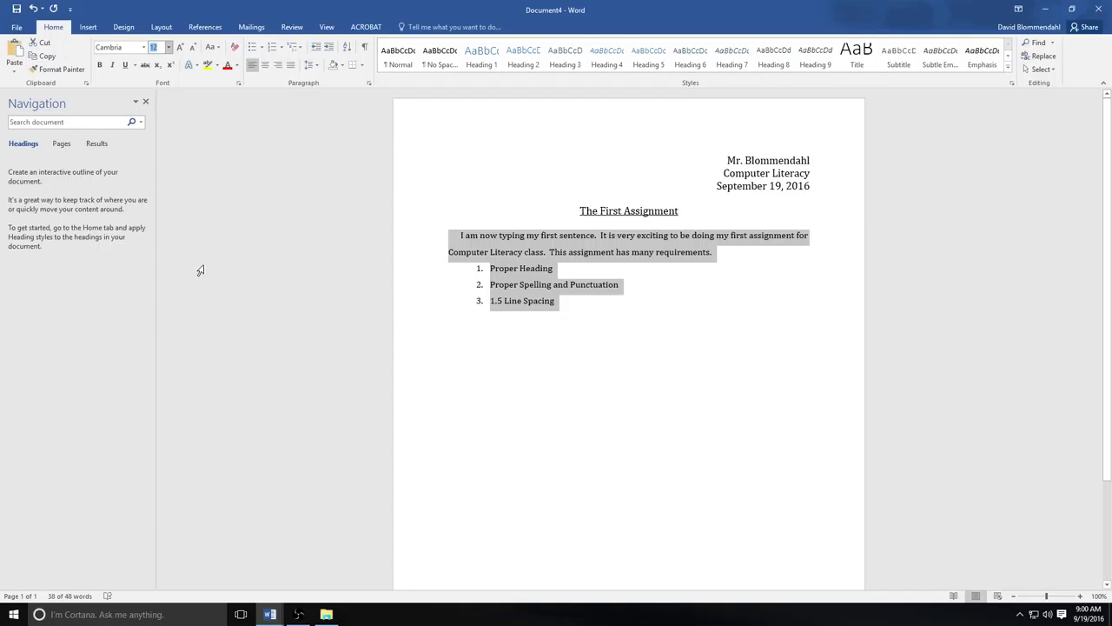
{"action": "left_click", "coordinate": [169, 47]}
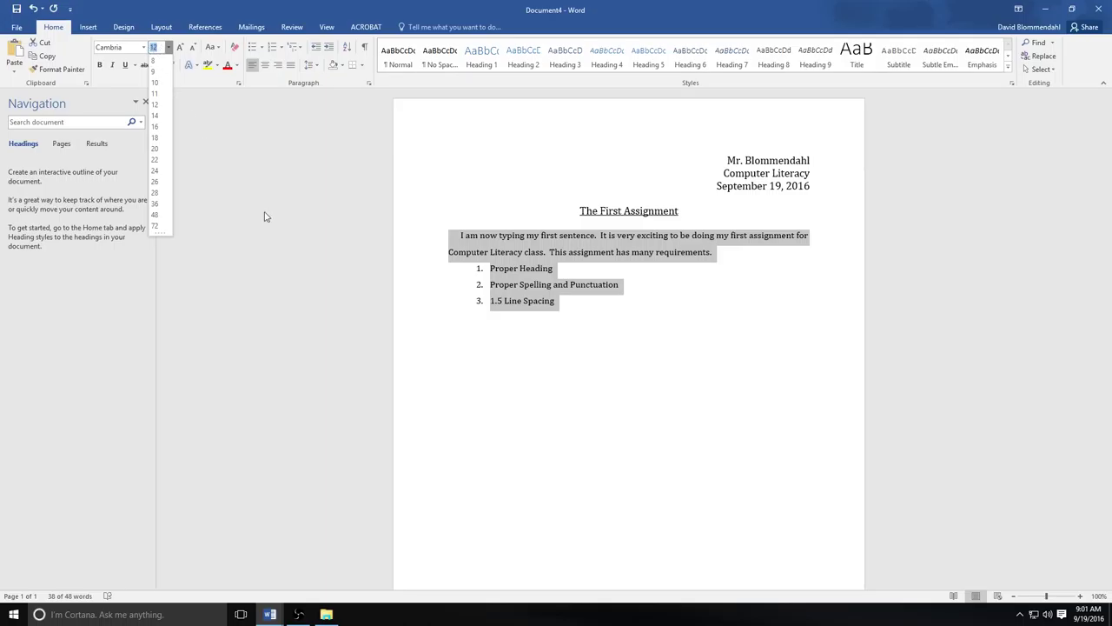
{"action": "type", "text": "13"}
{"action": "key", "text": "Return"}
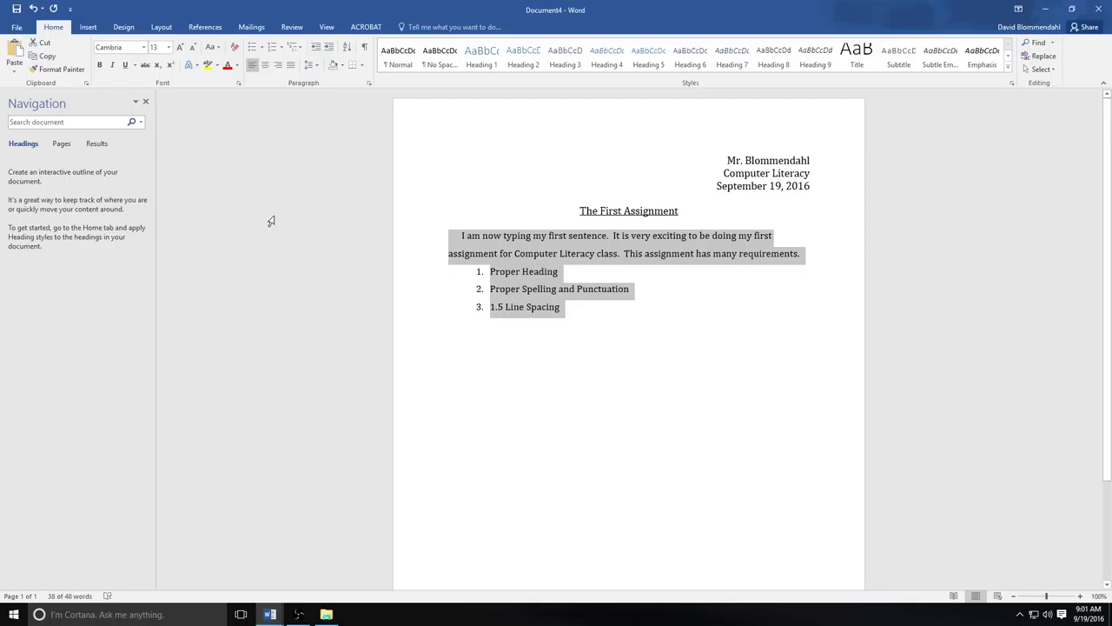
{"action": "left_click", "coordinate": [545, 371]}
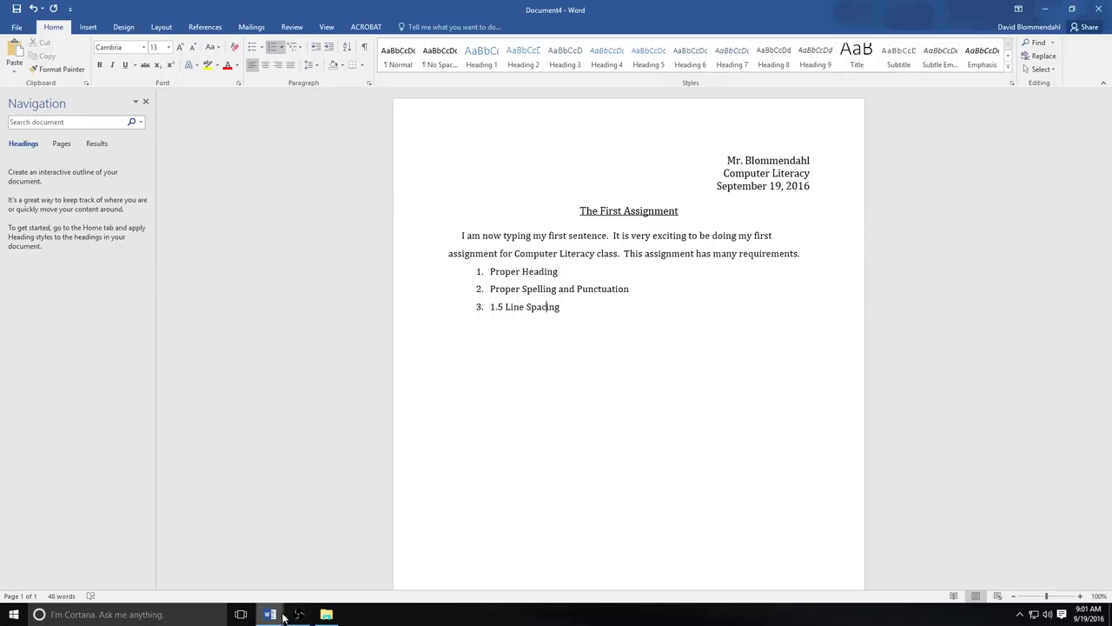
Switch to the Assignment1 Letter of Introduction document from the taskbar preview and scroll down
{"action": "mouse_move", "coordinate": [282, 617]}
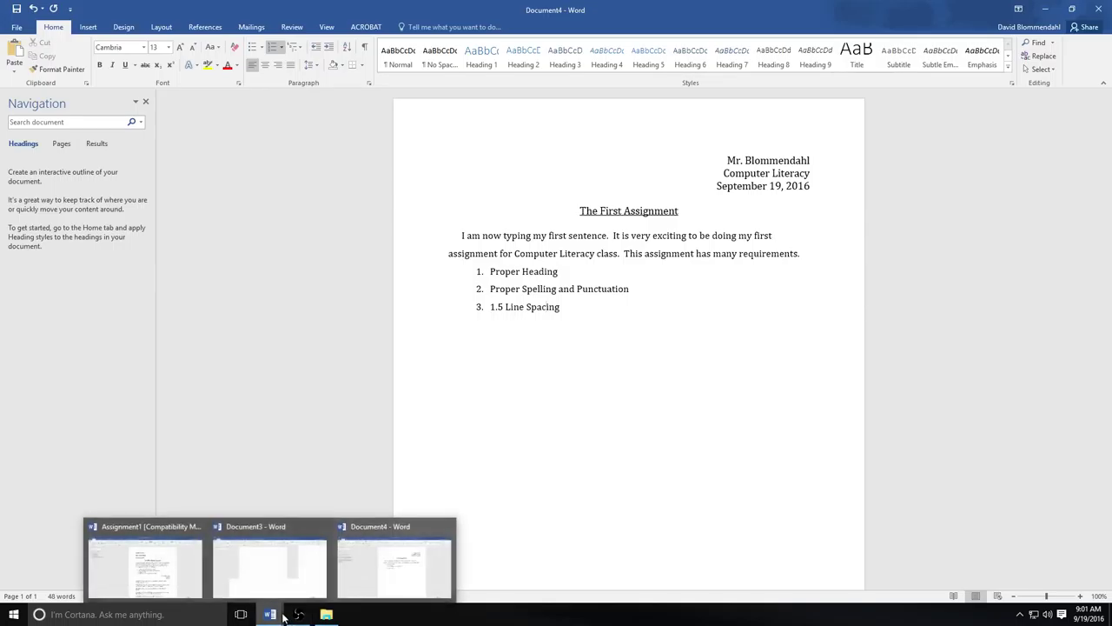
{"action": "left_click", "coordinate": [193, 577]}
{"action": "scroll", "coordinate": [525, 450], "scroll_direction": "down", "scroll_amount": 1}
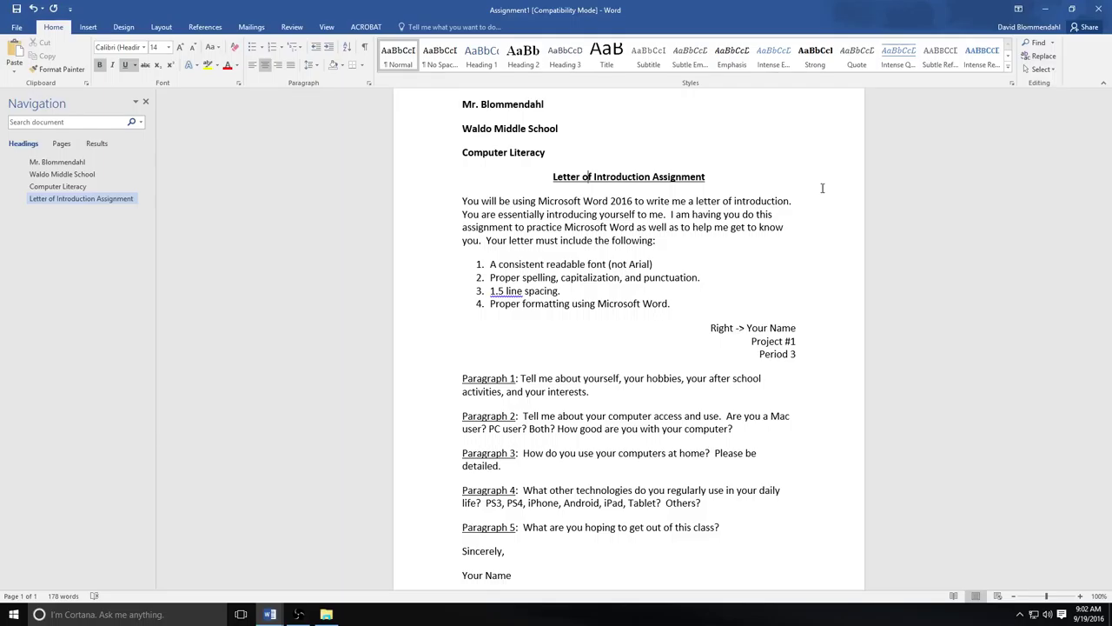
{"action": "left_click", "coordinate": [517, 291]}
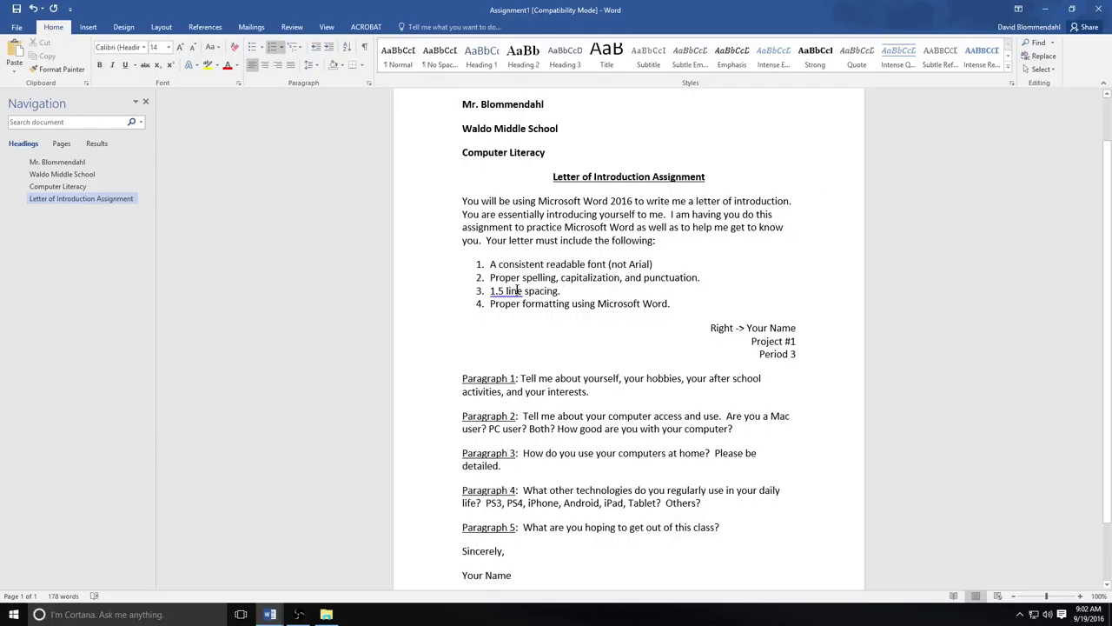
{"action": "type", "text": "d"}
{"action": "left_click", "coordinate": [576, 291]}
{"action": "left_click", "coordinate": [523, 290]}
{"action": "key", "text": "BackSpace"}
{"action": "left_click_drag", "start_coordinate": [461, 104], "coordinate": [548, 153]}
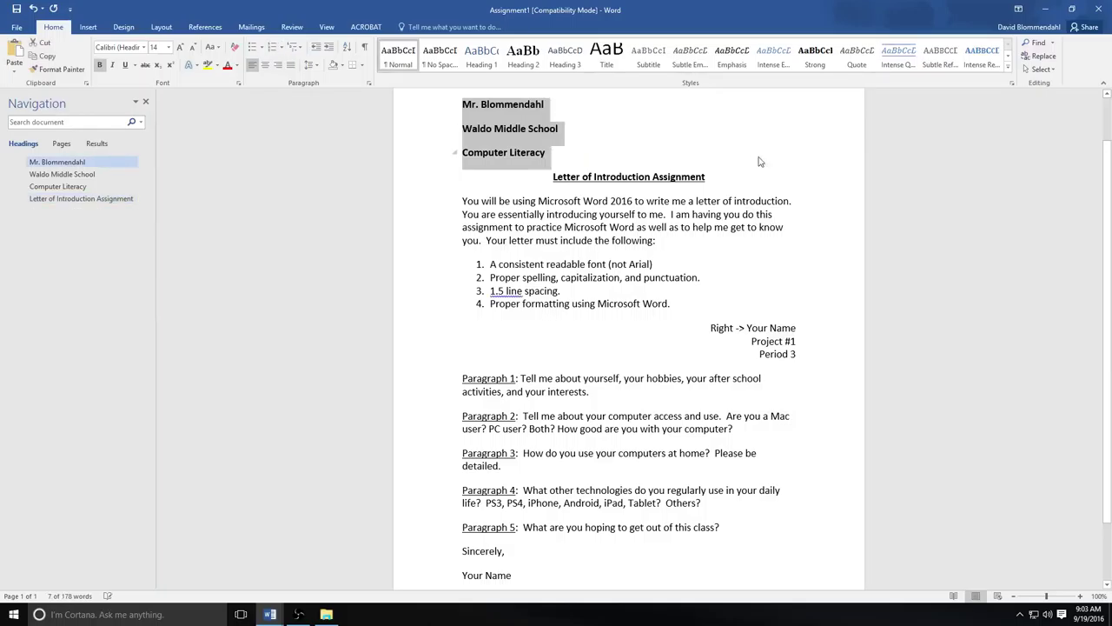
{"action": "left_click", "coordinate": [100, 66]}
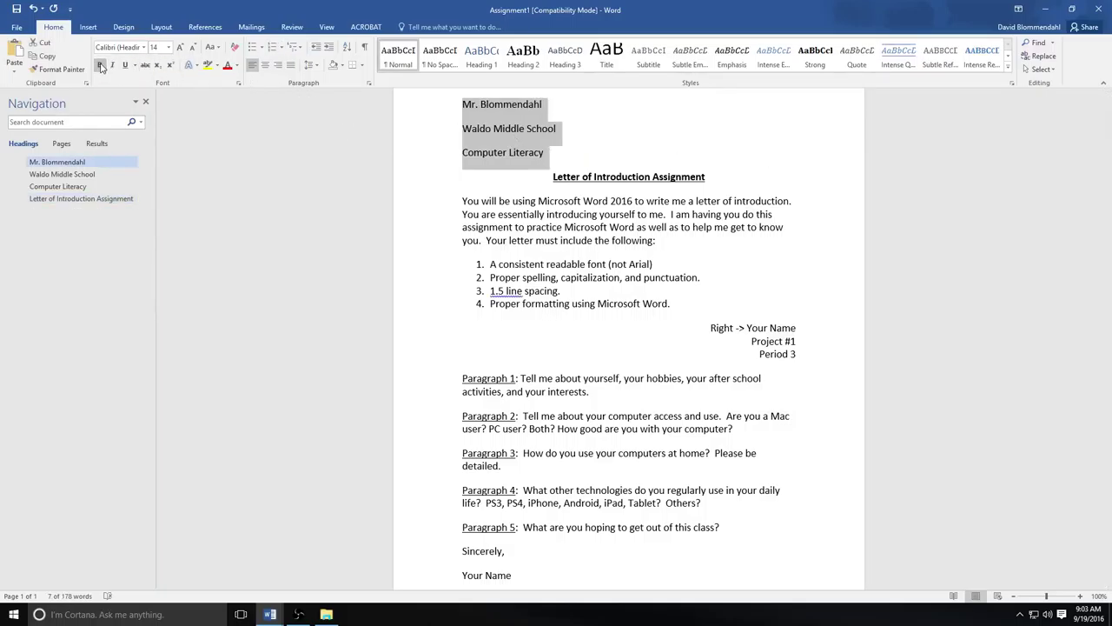
{"action": "left_click", "coordinate": [100, 66]}
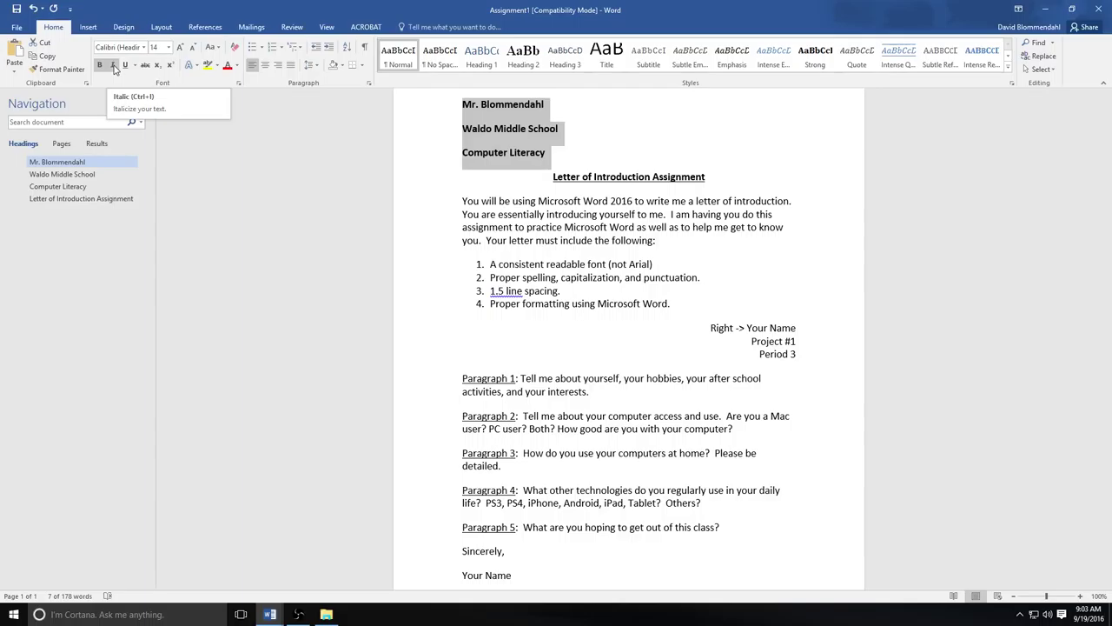
{"action": "left_click", "coordinate": [113, 66]}
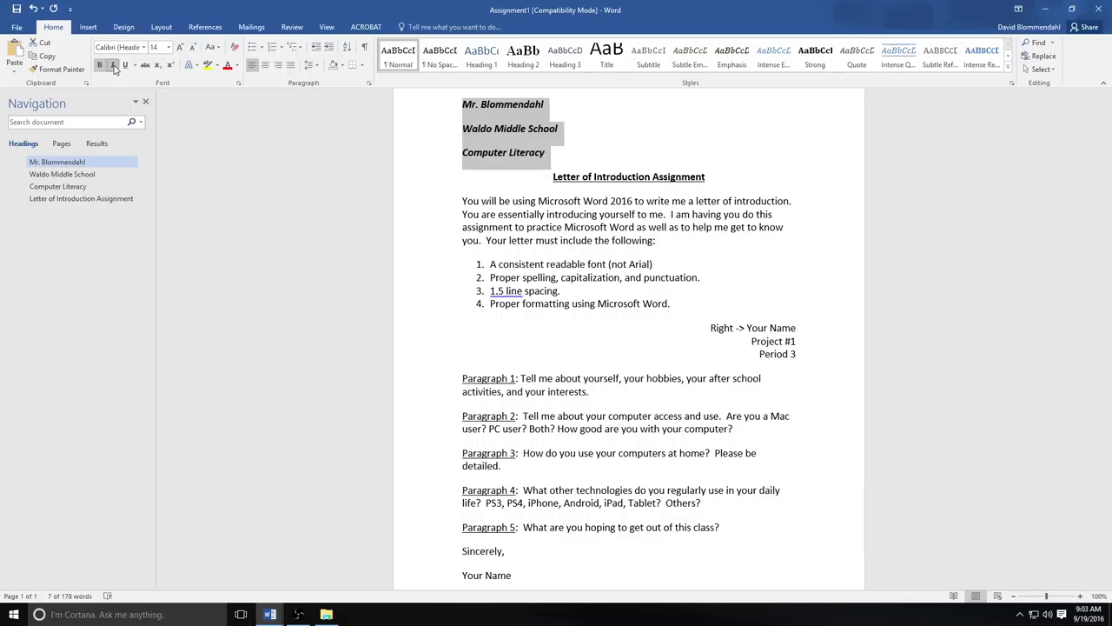
{"action": "left_click", "coordinate": [113, 66]}
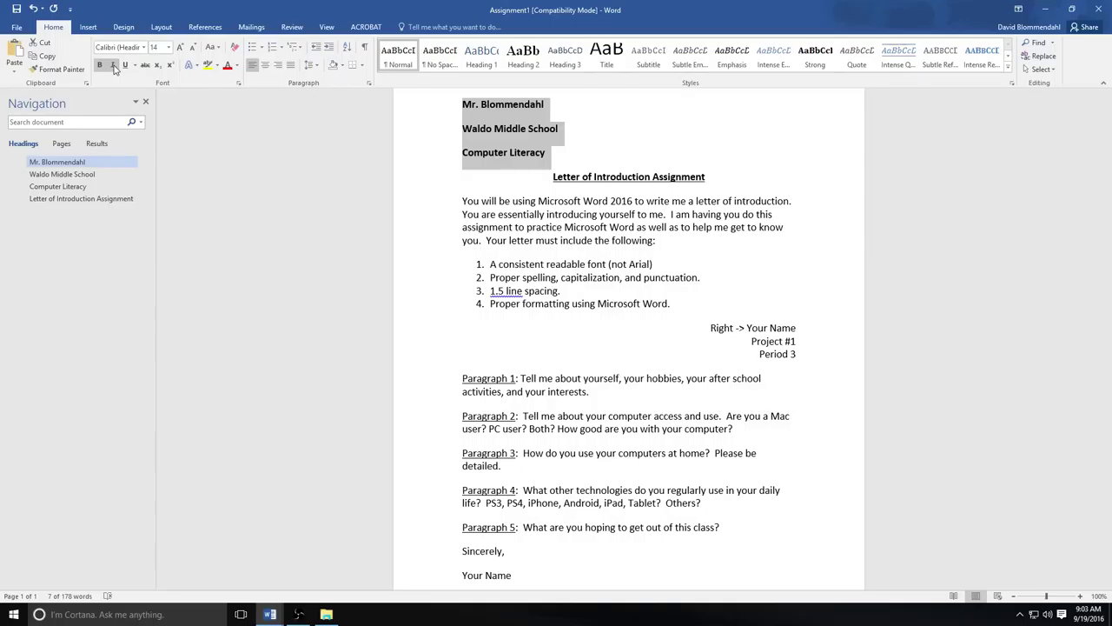
{"action": "left_click", "coordinate": [248, 203]}
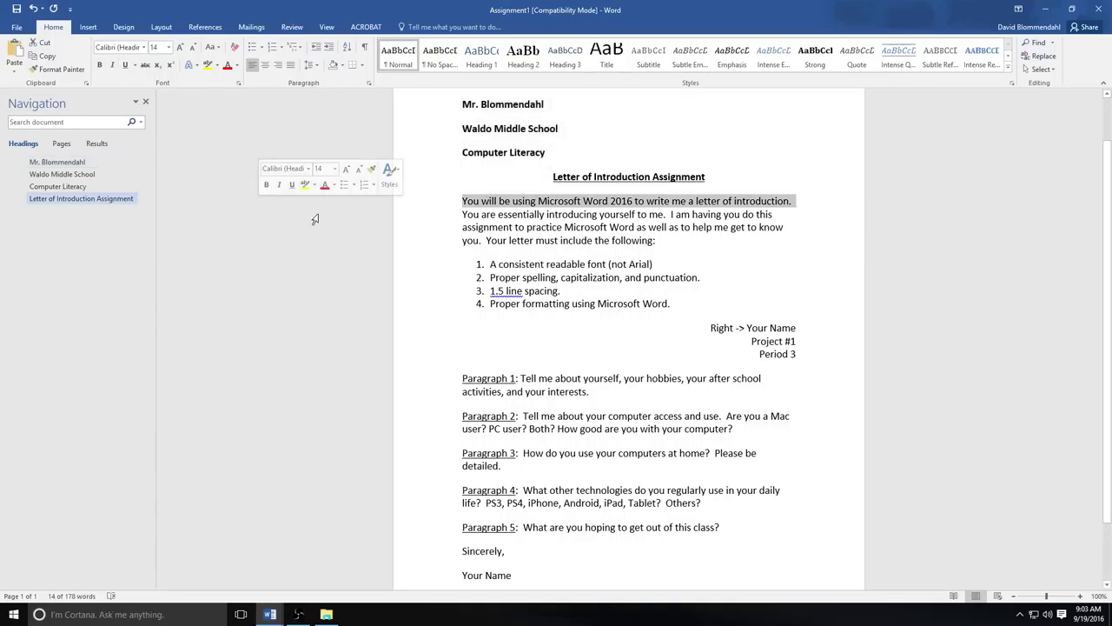
{"action": "scroll", "coordinate": [844, 327], "scroll_direction": "down", "scroll_amount": 2}
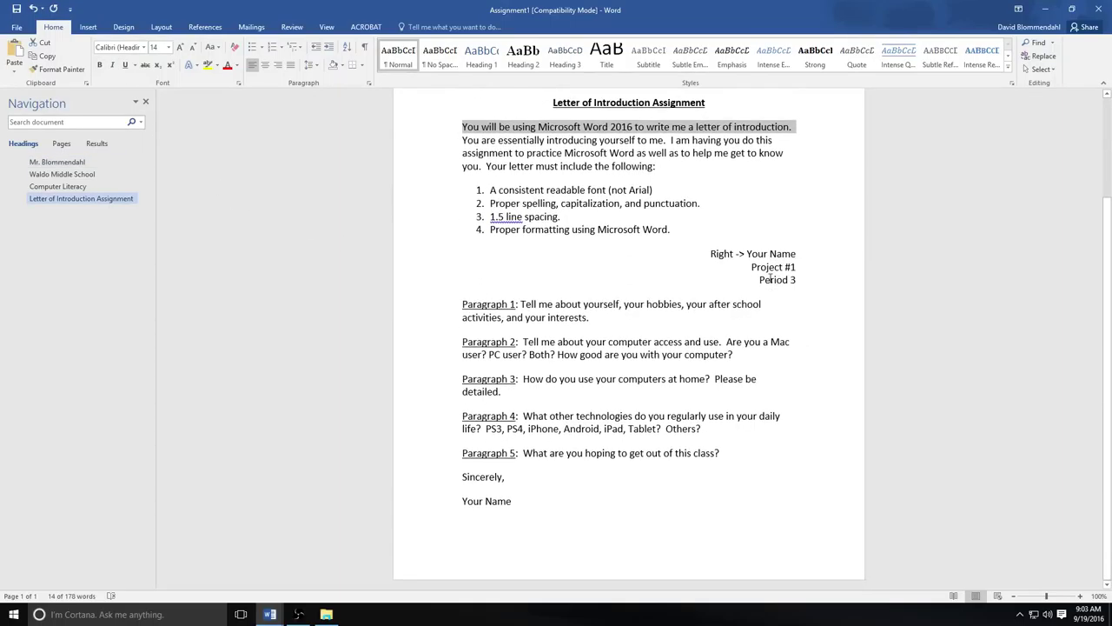
{"action": "left_click_drag", "start_coordinate": [748, 253], "coordinate": [796, 281]}
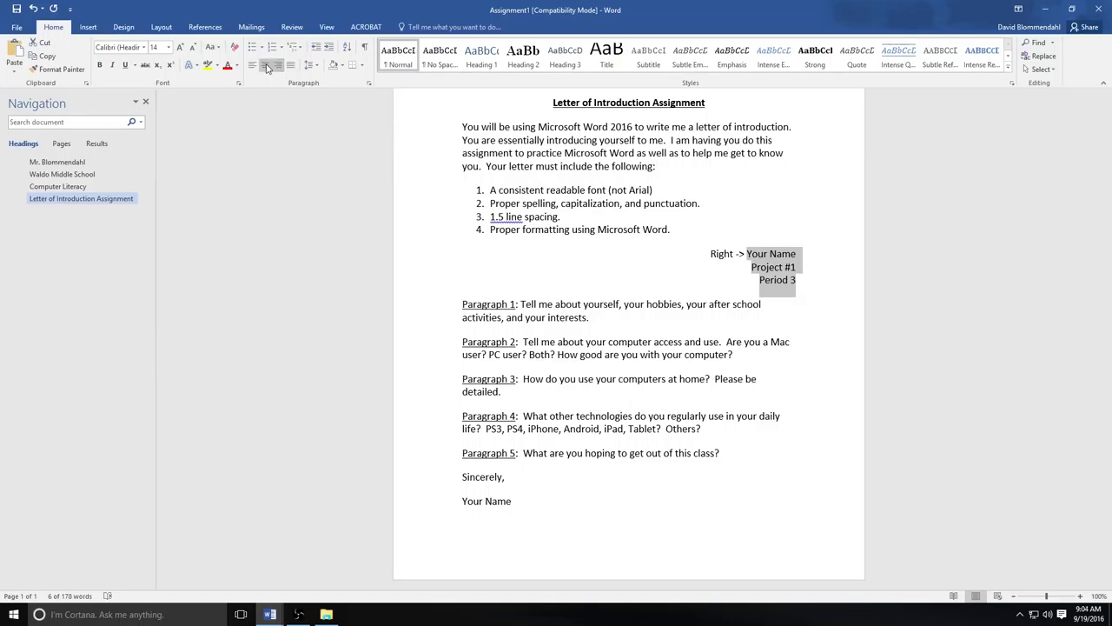
{"action": "left_click", "coordinate": [266, 67]}
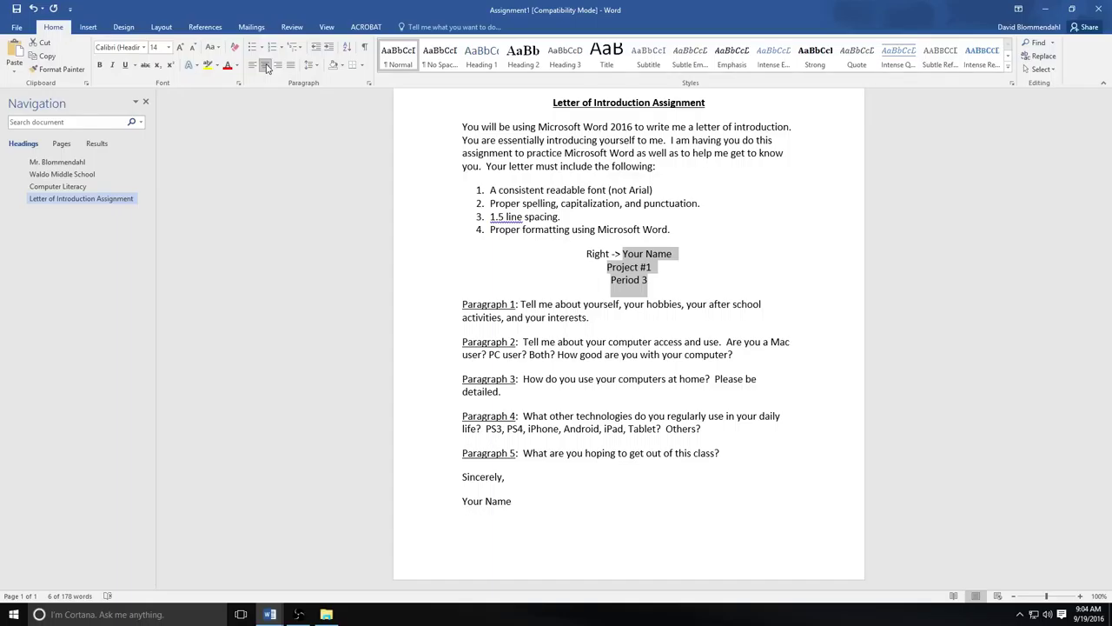
{"action": "left_click", "coordinate": [279, 67]}
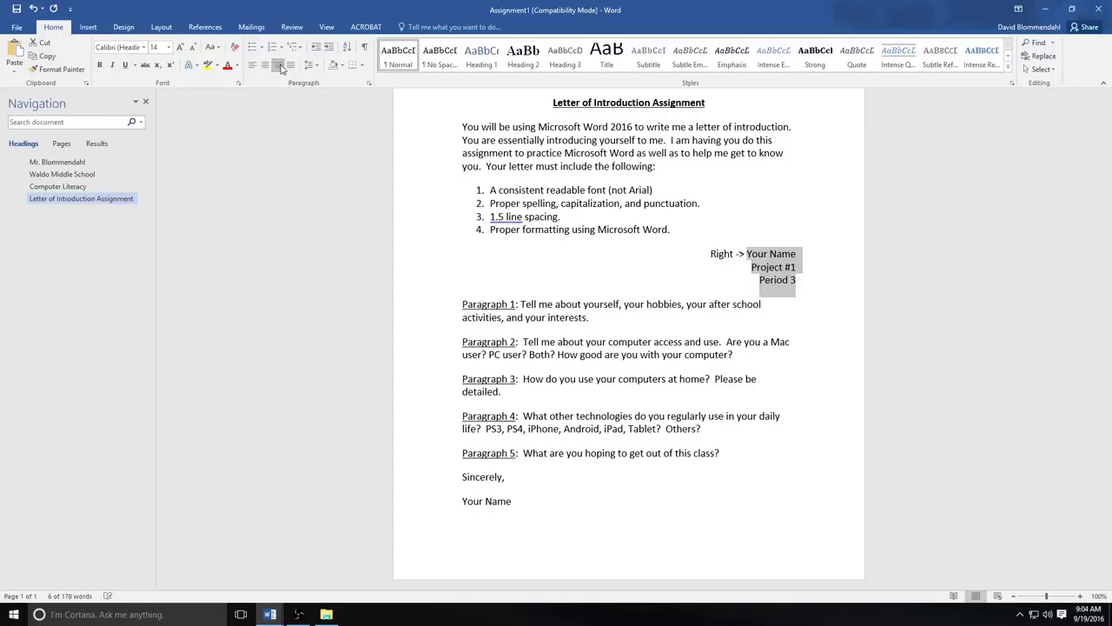
{"action": "left_click", "coordinate": [354, 307]}
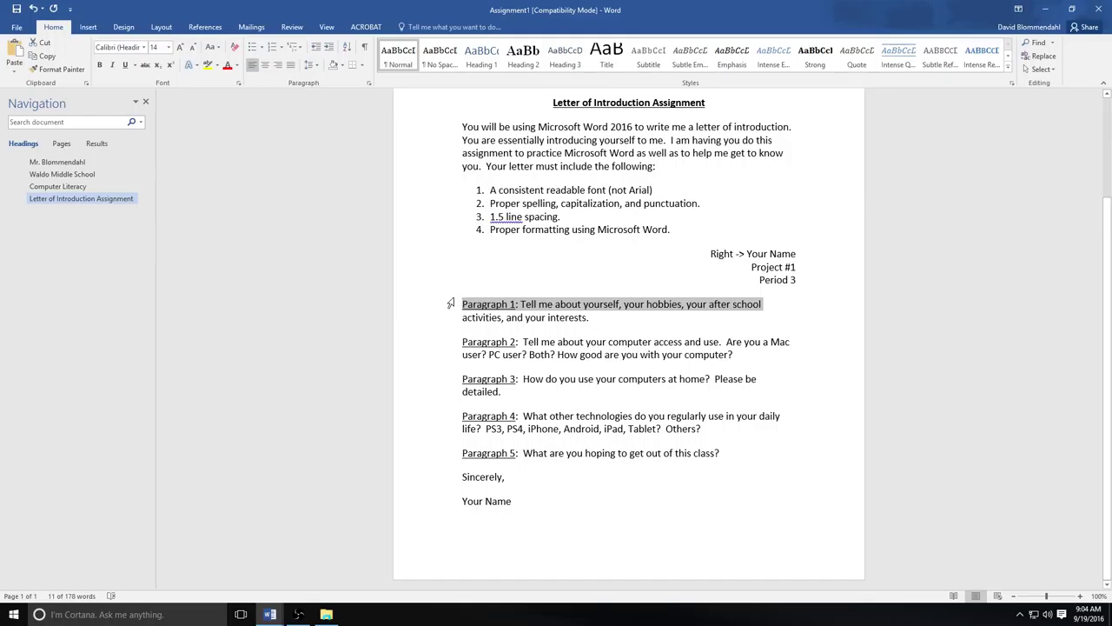
{"action": "left_click_drag", "start_coordinate": [608, 320], "coordinate": [460, 311]}
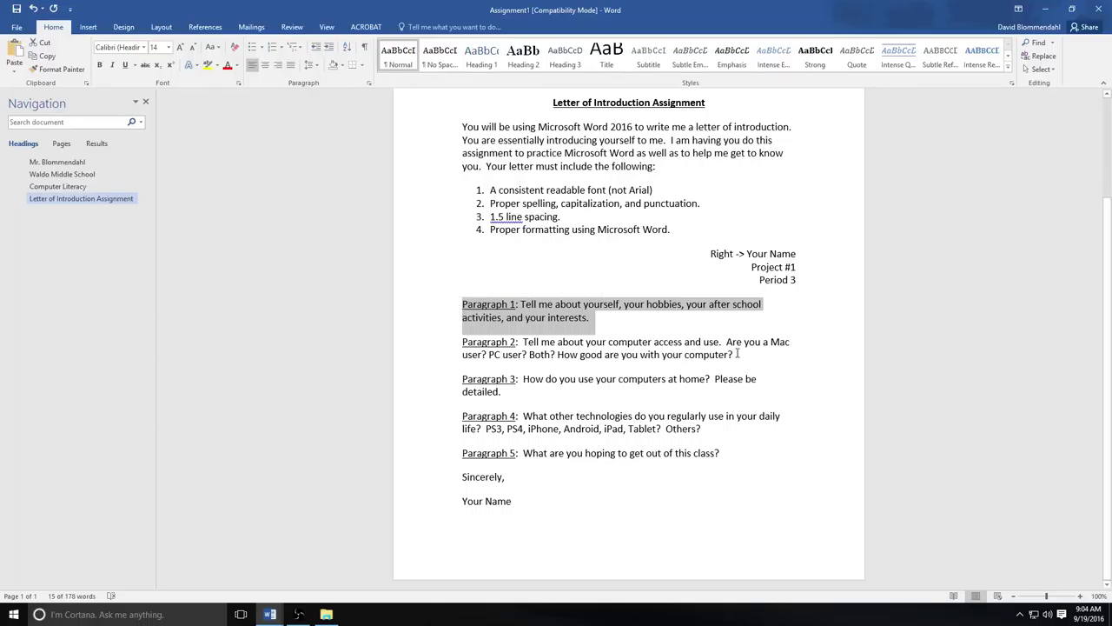
{"action": "left_click_drag", "start_coordinate": [737, 354], "coordinate": [411, 331]}
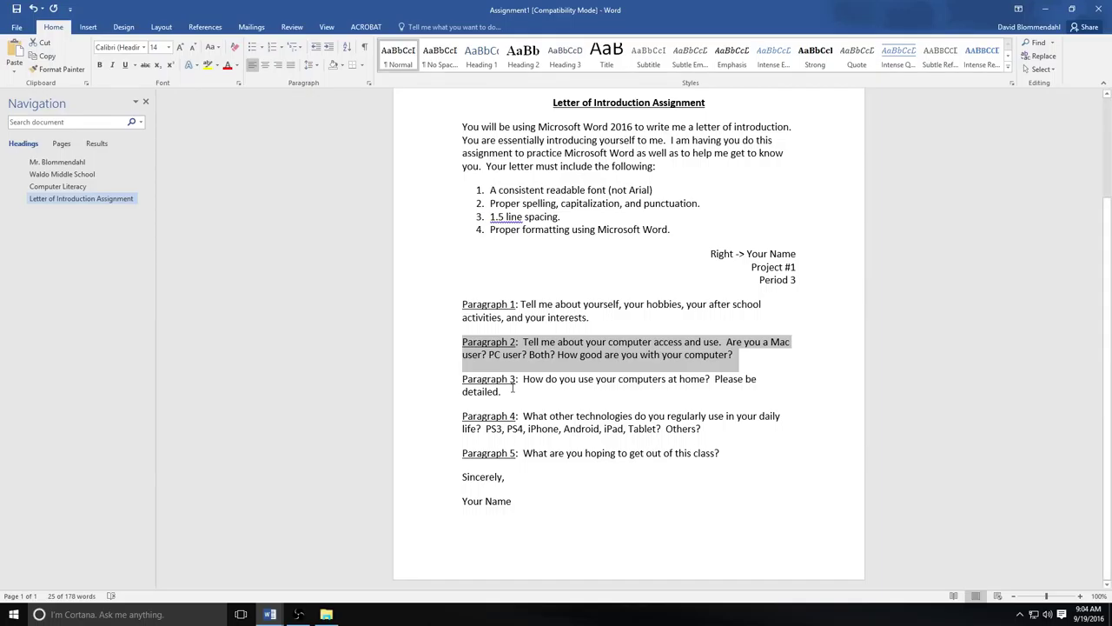
{"action": "left_click_drag", "start_coordinate": [514, 393], "coordinate": [462, 379]}
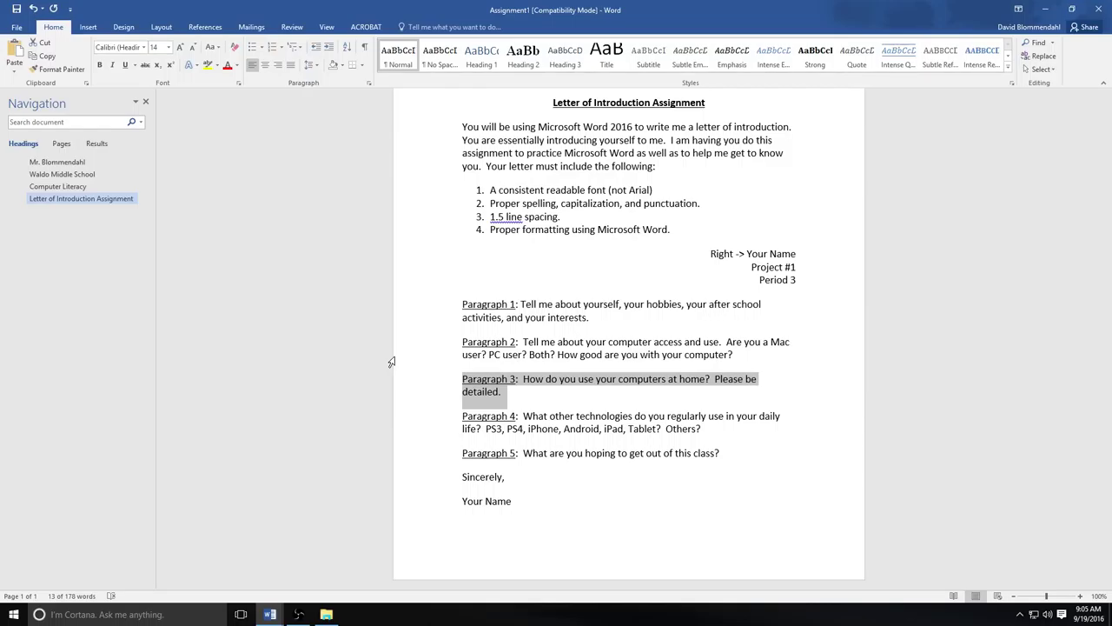
Highlight the Paragraph 4 and 5 prompts and the spelling and punctuation requirement
{"action": "left_click_drag", "start_coordinate": [700, 429], "coordinate": [432, 410]}
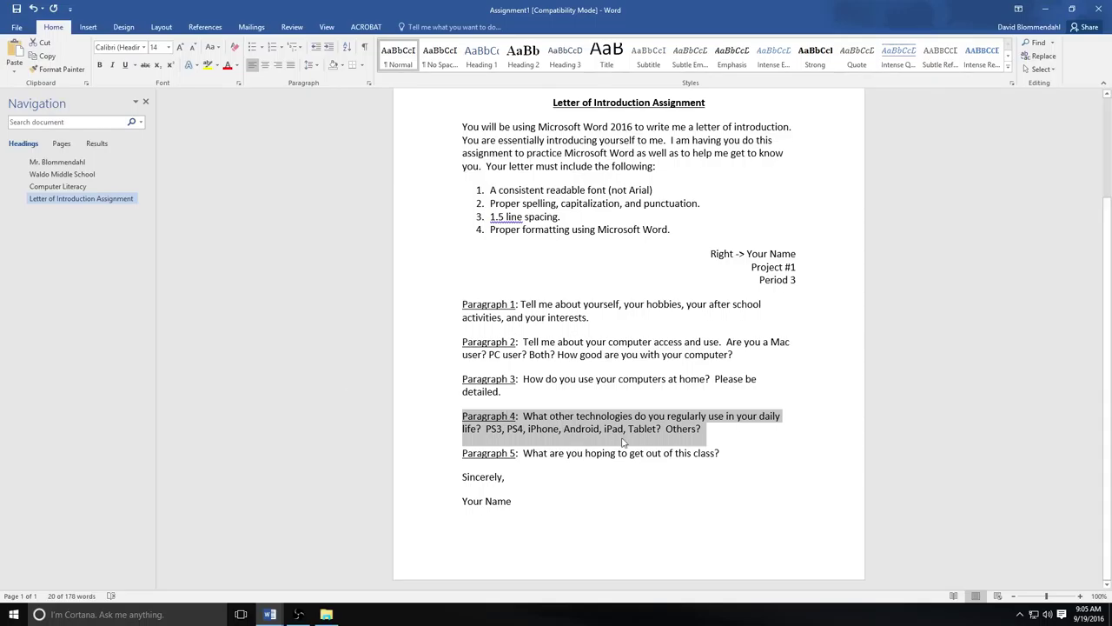
{"action": "left_click_drag", "start_coordinate": [728, 453], "coordinate": [444, 459]}
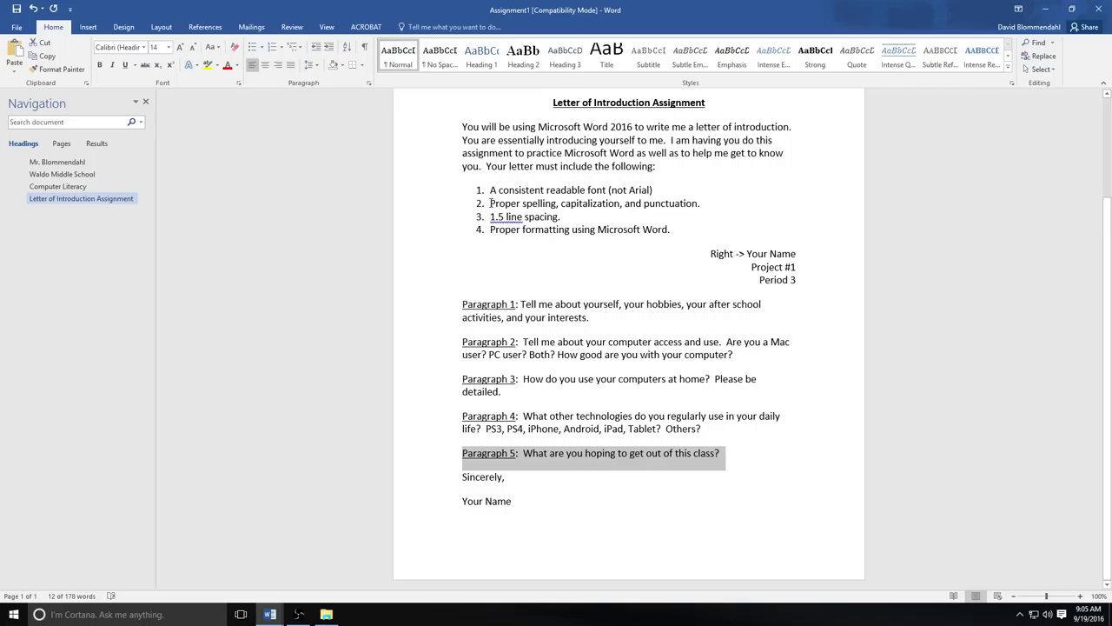
{"action": "left_click_drag", "start_coordinate": [490, 202], "coordinate": [703, 206]}
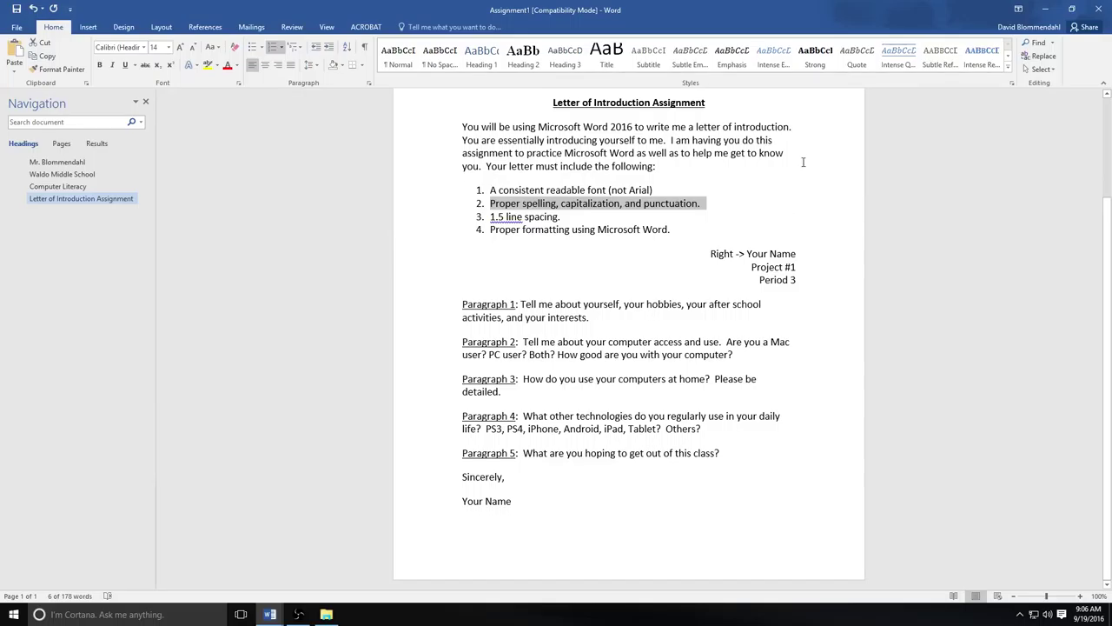
Minimize the Letter of Introduction, The First Assignment and Document3 windows
{"action": "left_click", "coordinate": [1046, 9]}
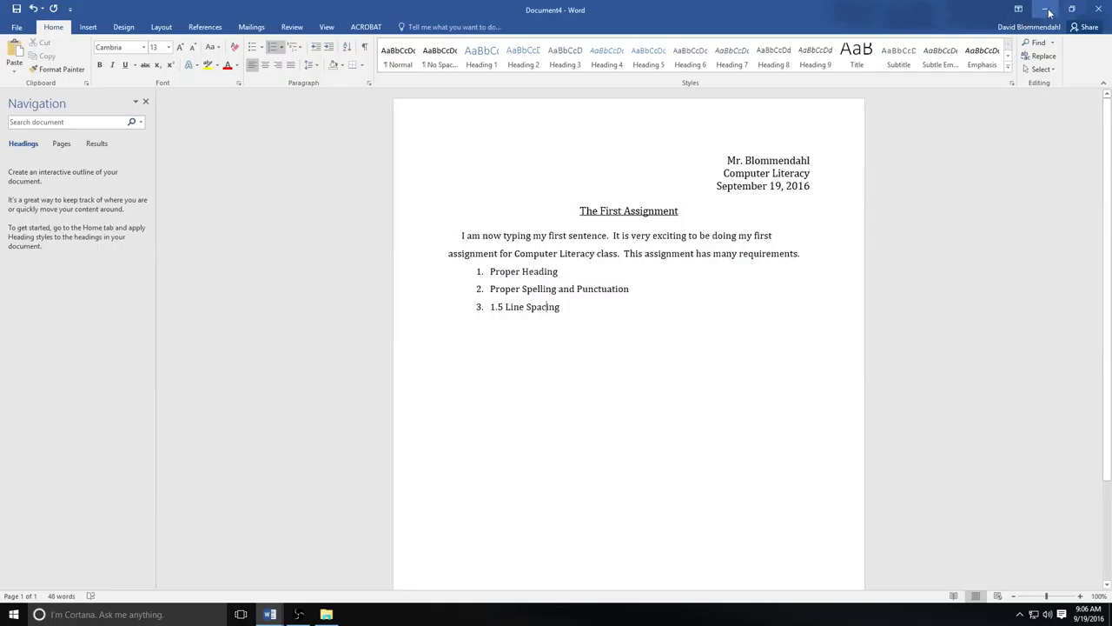
{"action": "left_click", "coordinate": [1049, 9]}
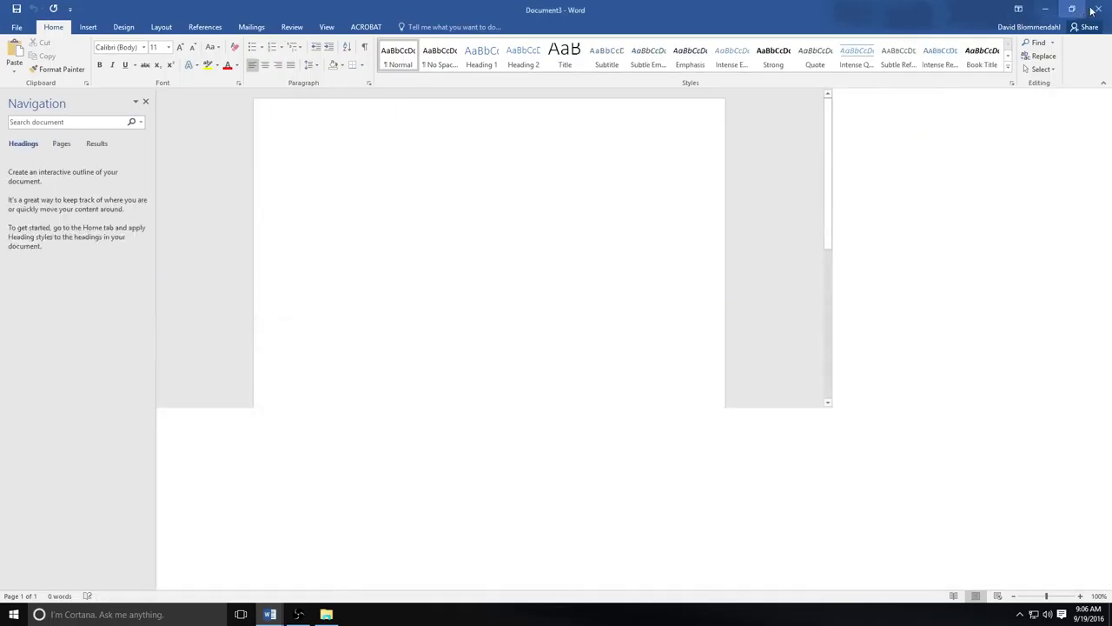
{"action": "left_click", "coordinate": [1048, 9]}
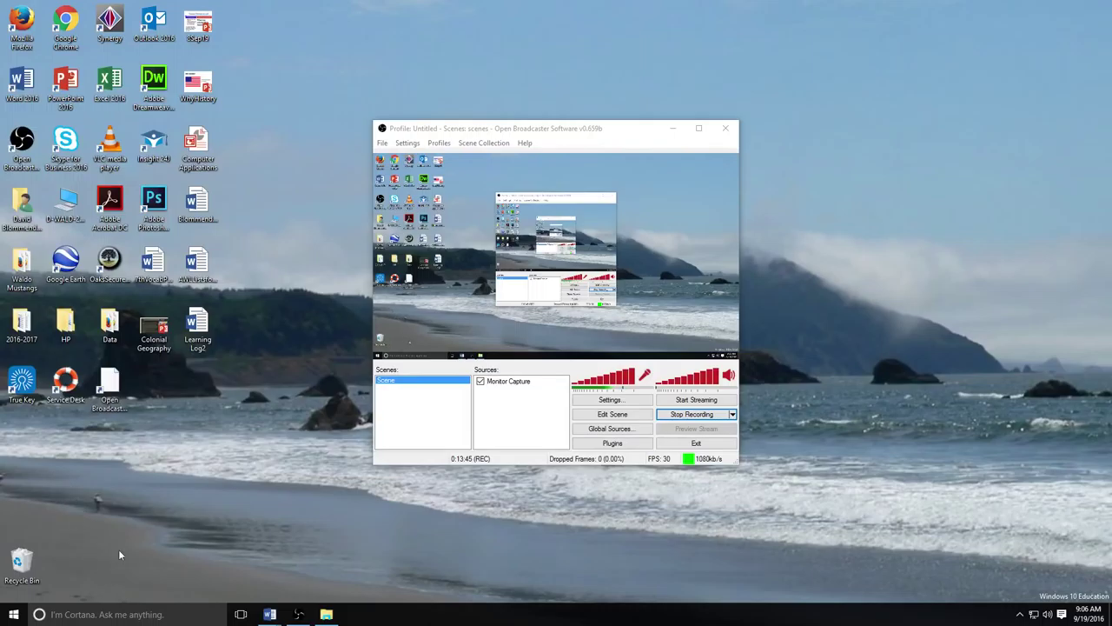
{"action": "double_click", "coordinate": [17, 205]}
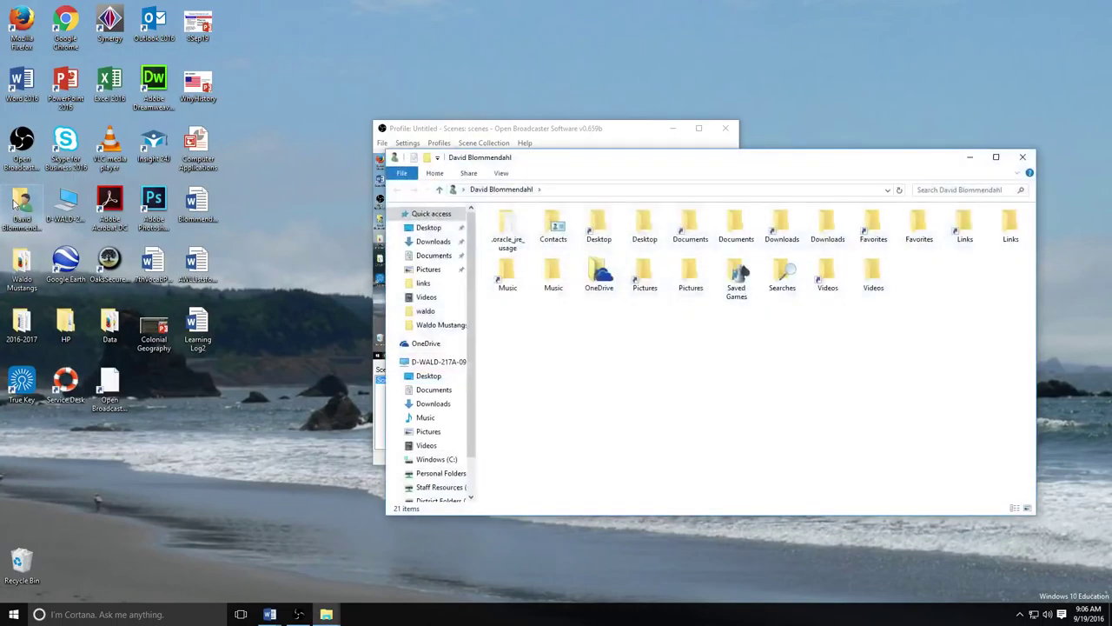
{"action": "left_click", "coordinate": [421, 363]}
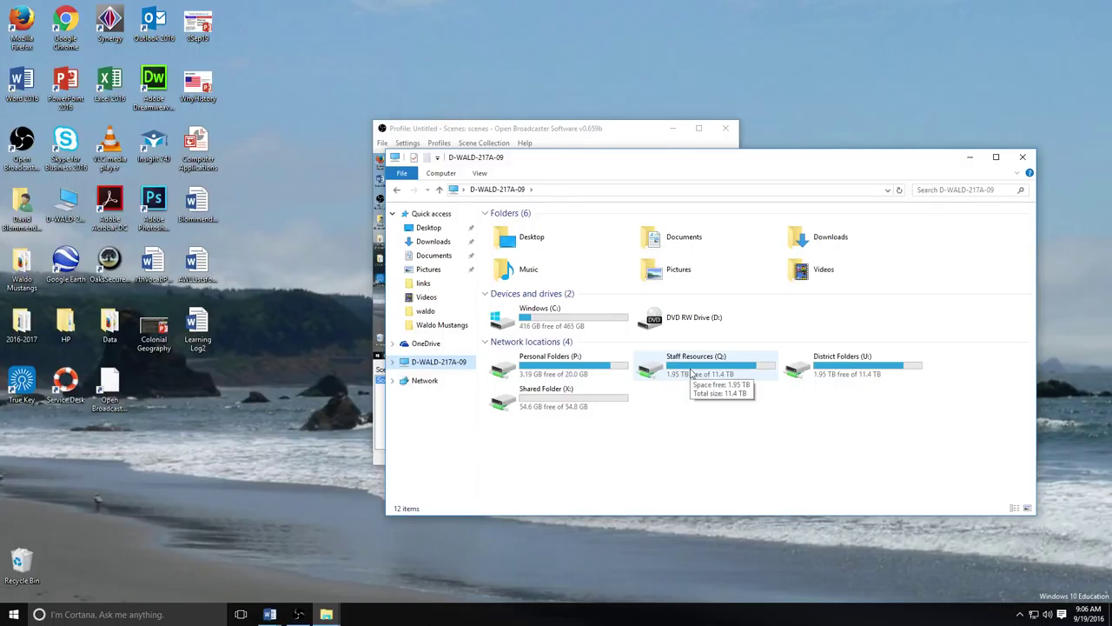
{"action": "double_click", "coordinate": [693, 366]}
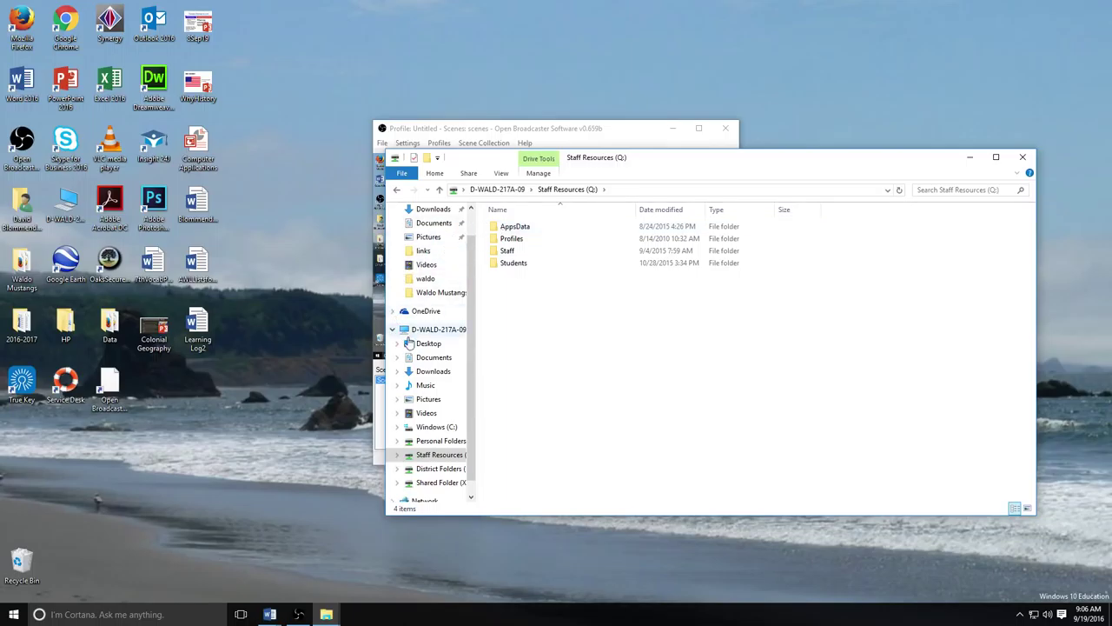
{"action": "left_click", "coordinate": [442, 442]}
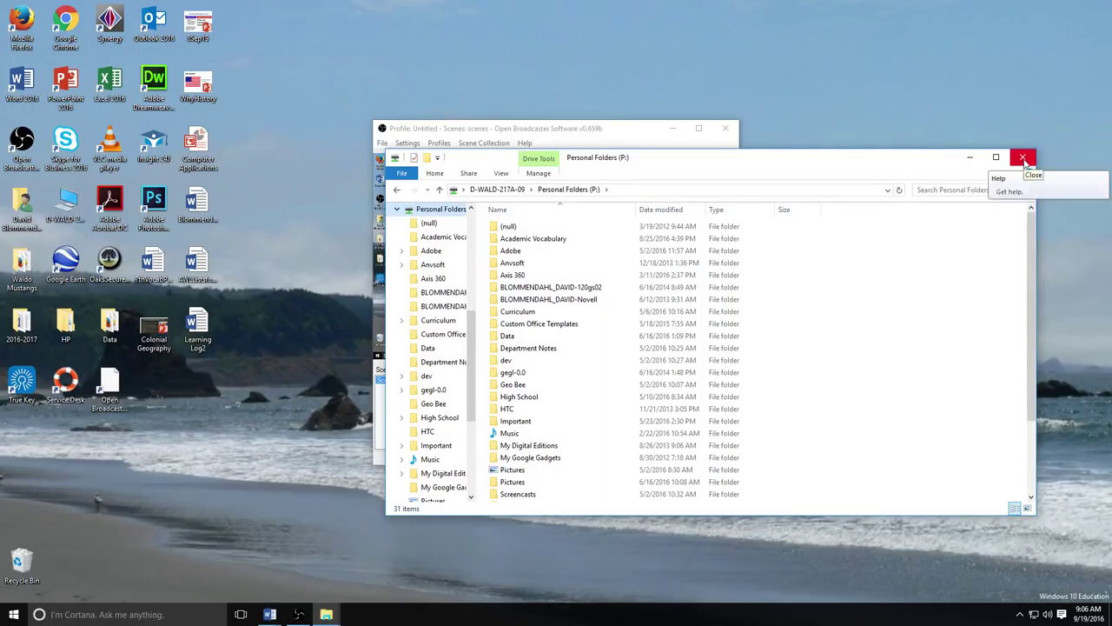
{"action": "left_click", "coordinate": [1024, 159]}
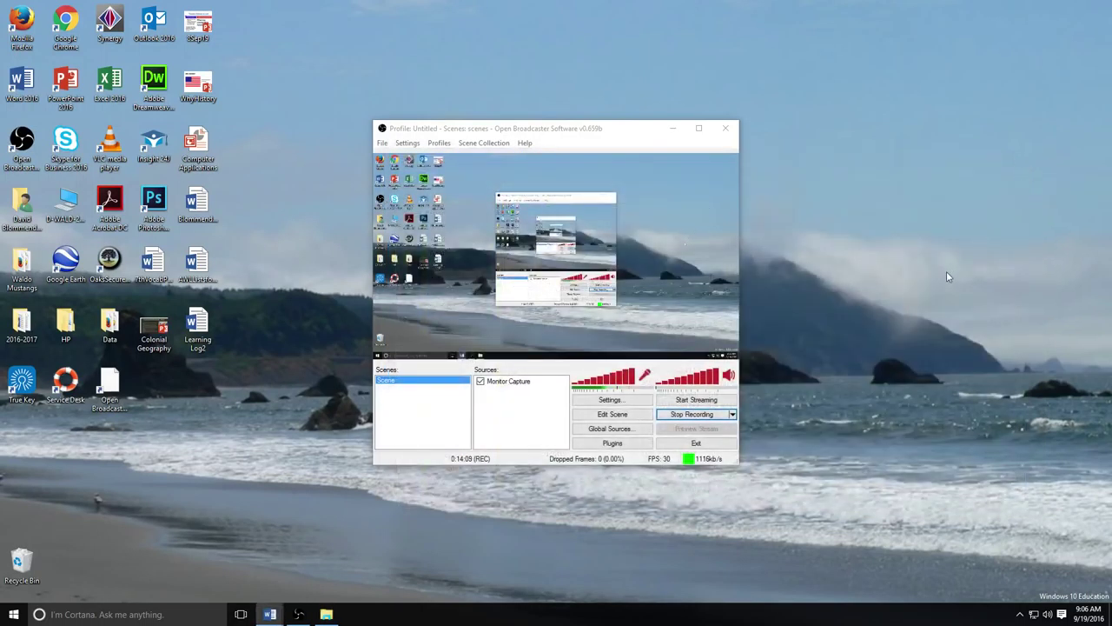